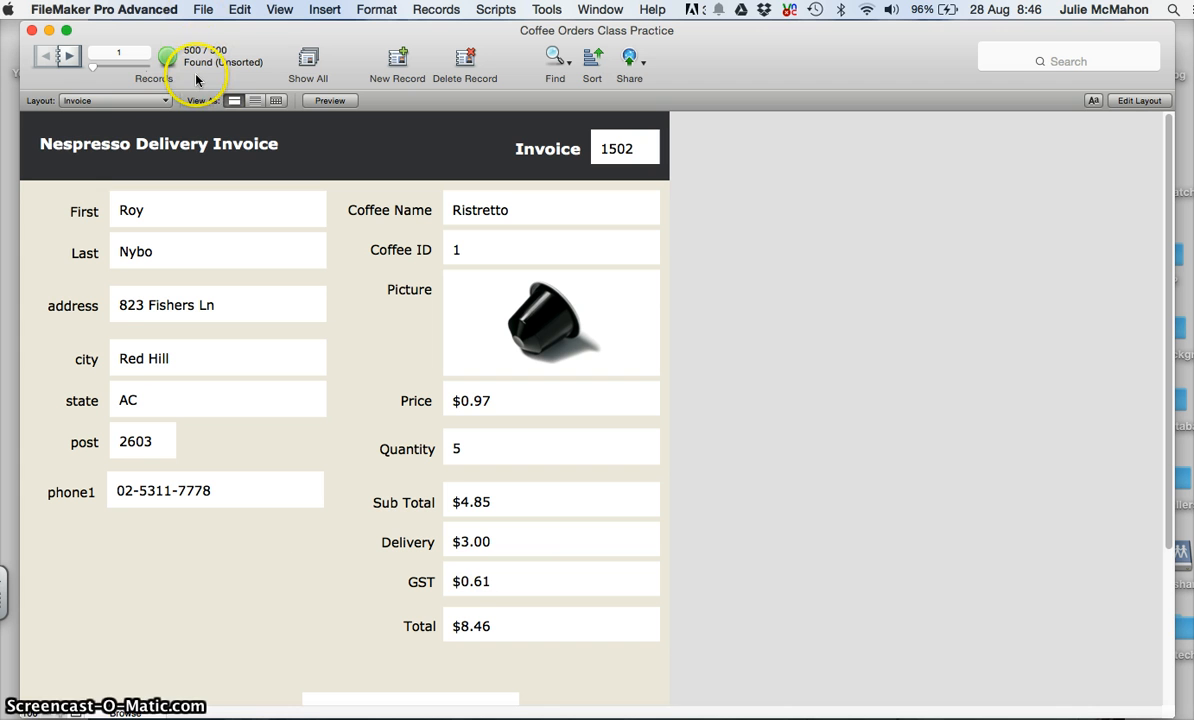
Show the State_GST layout and start importing records from the State GST worksheet of coffee_order_info.xlsx
click(140, 104)
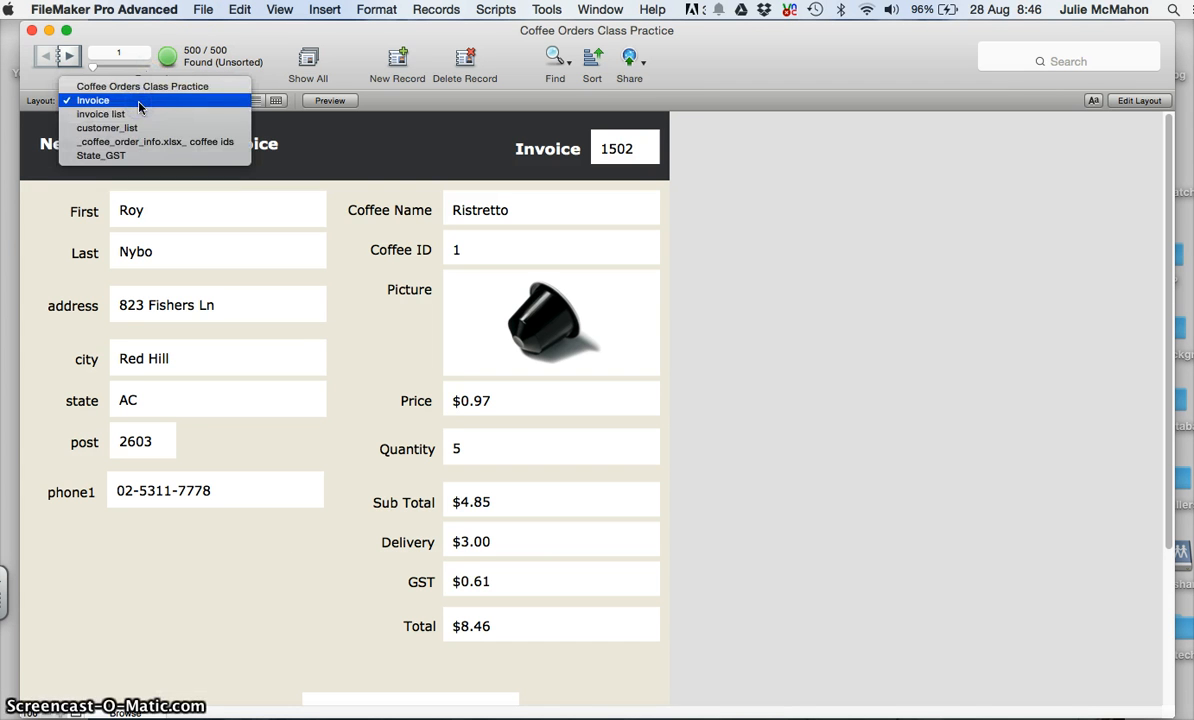
click(128, 157)
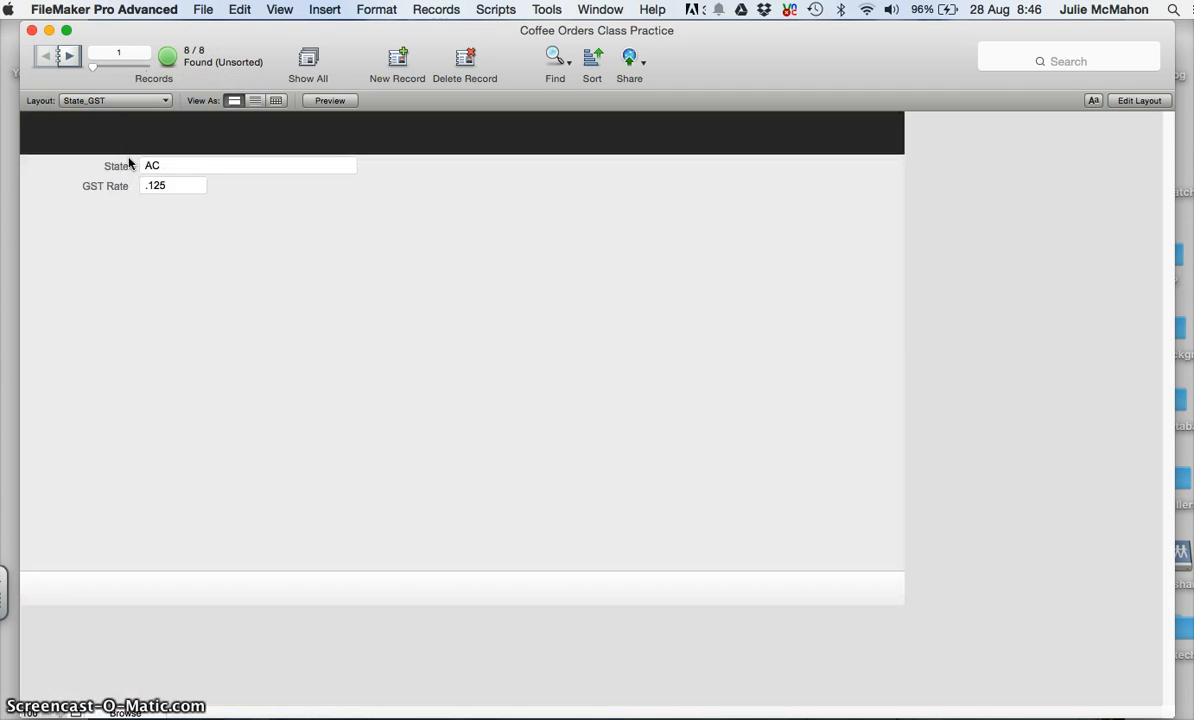
click(190, 9)
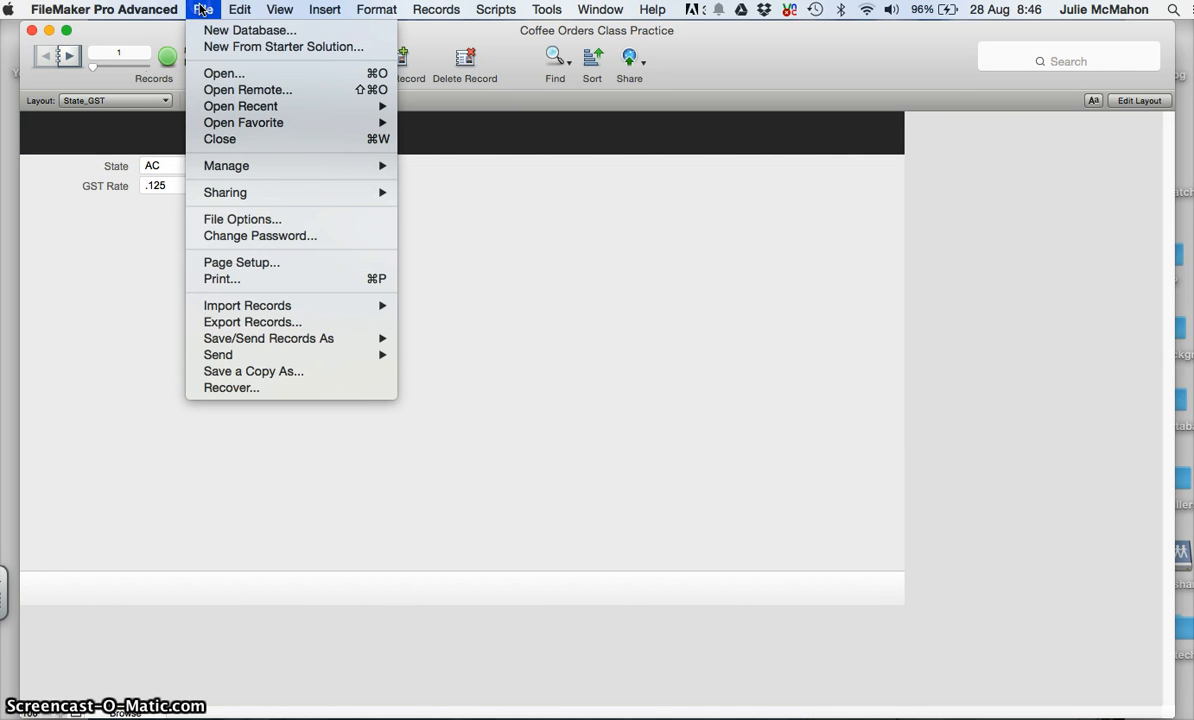
mouse_move(288, 306)
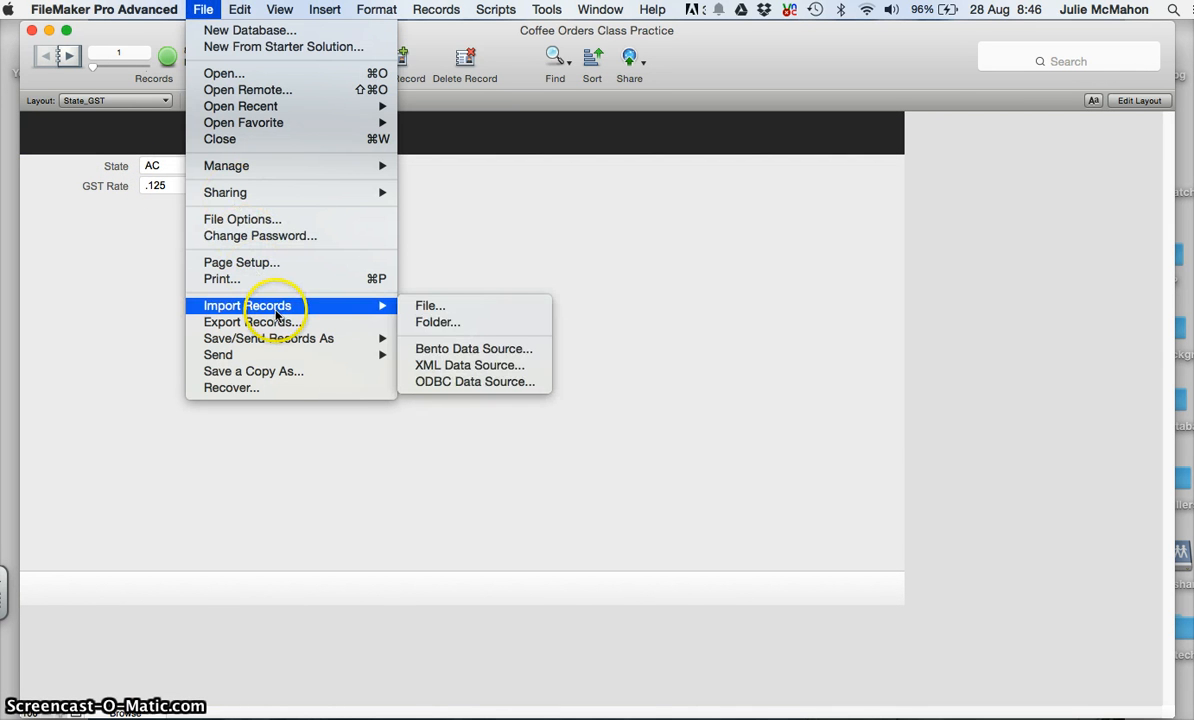
click(443, 307)
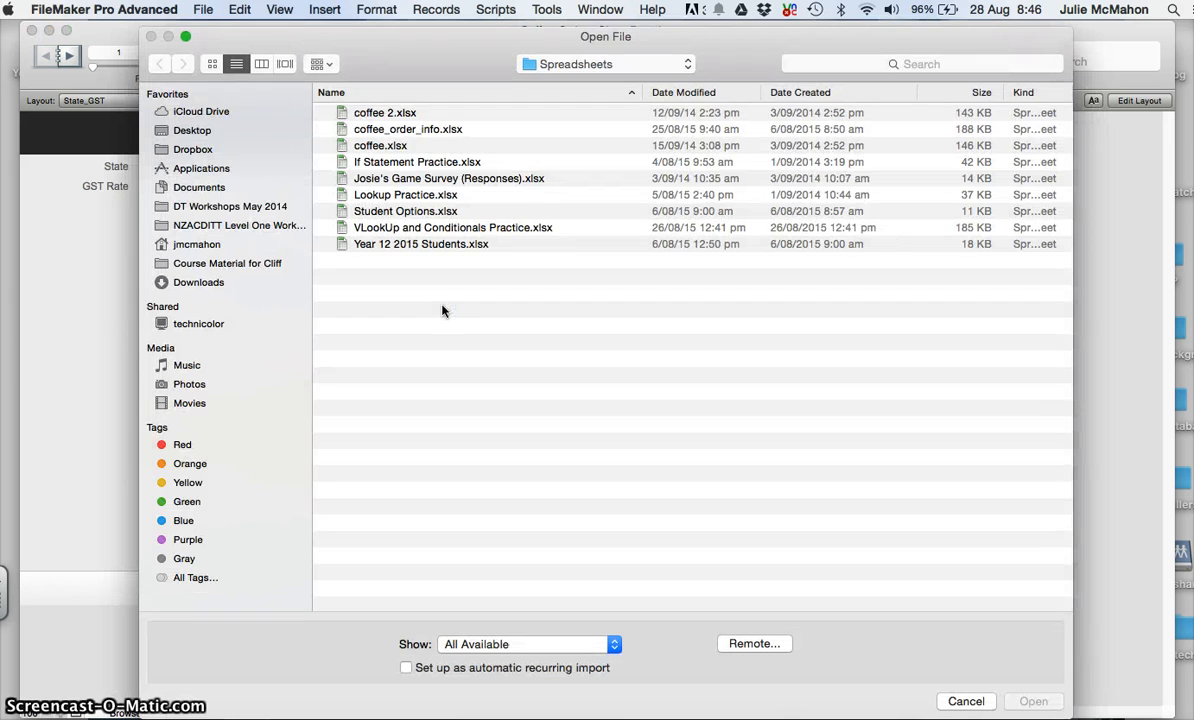
click(419, 131)
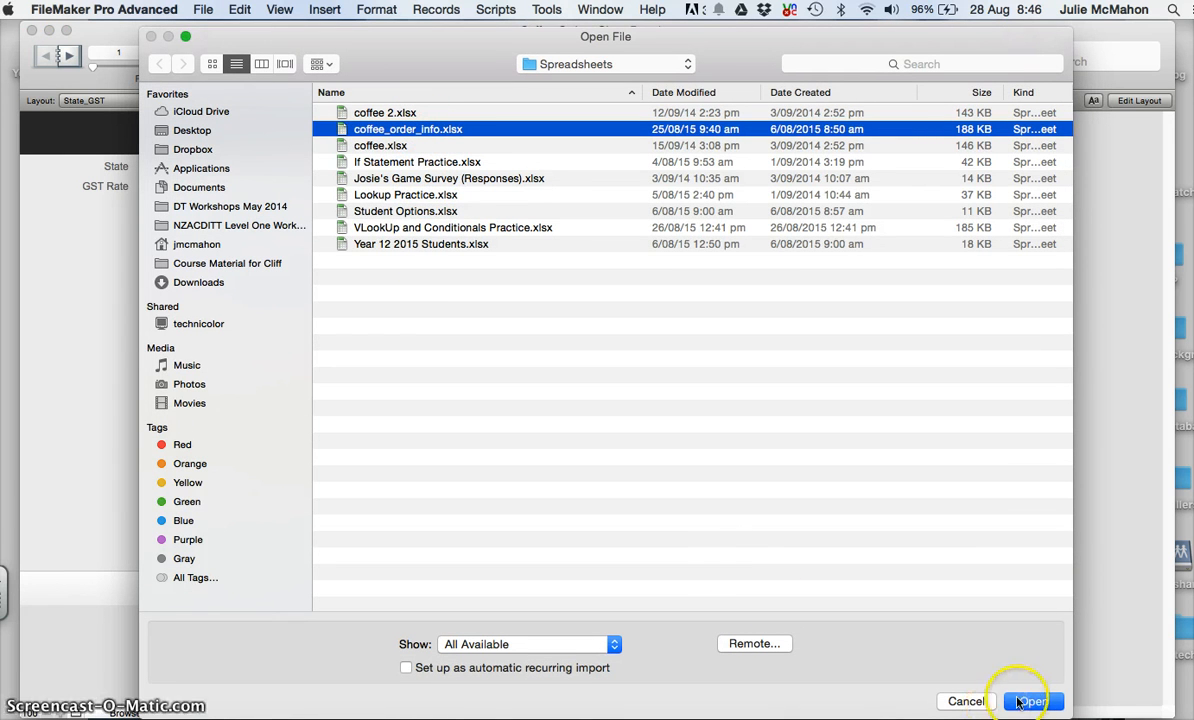
click(1030, 703)
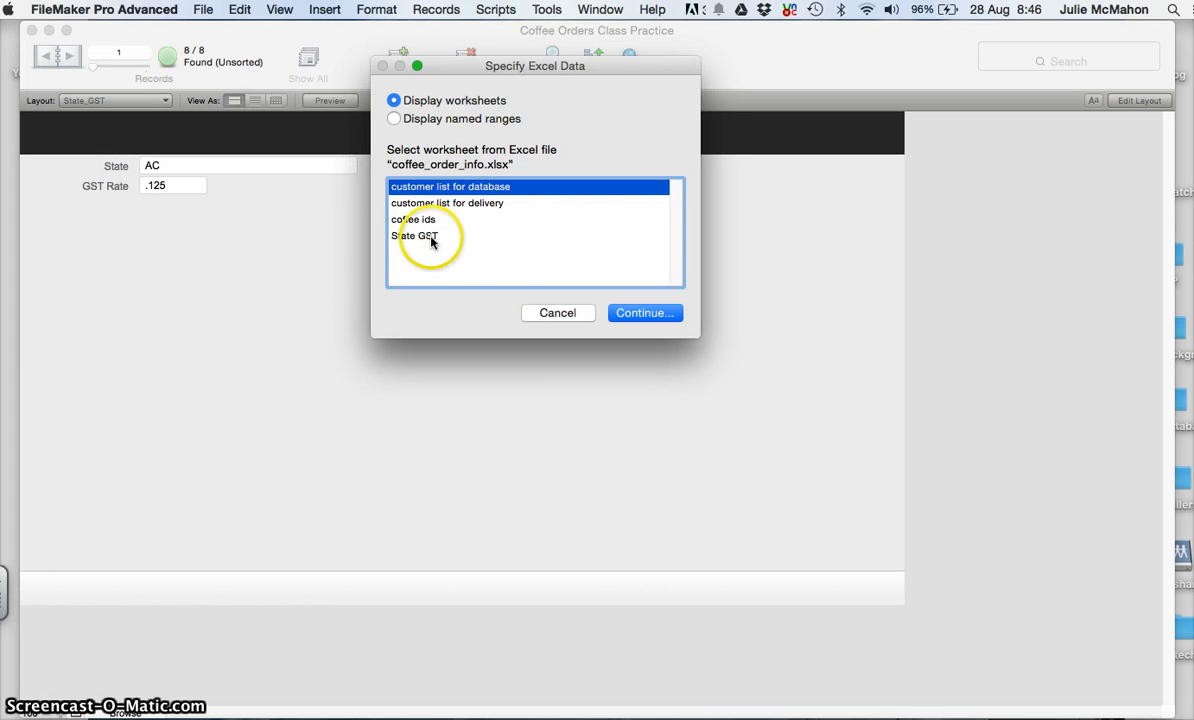
click(427, 240)
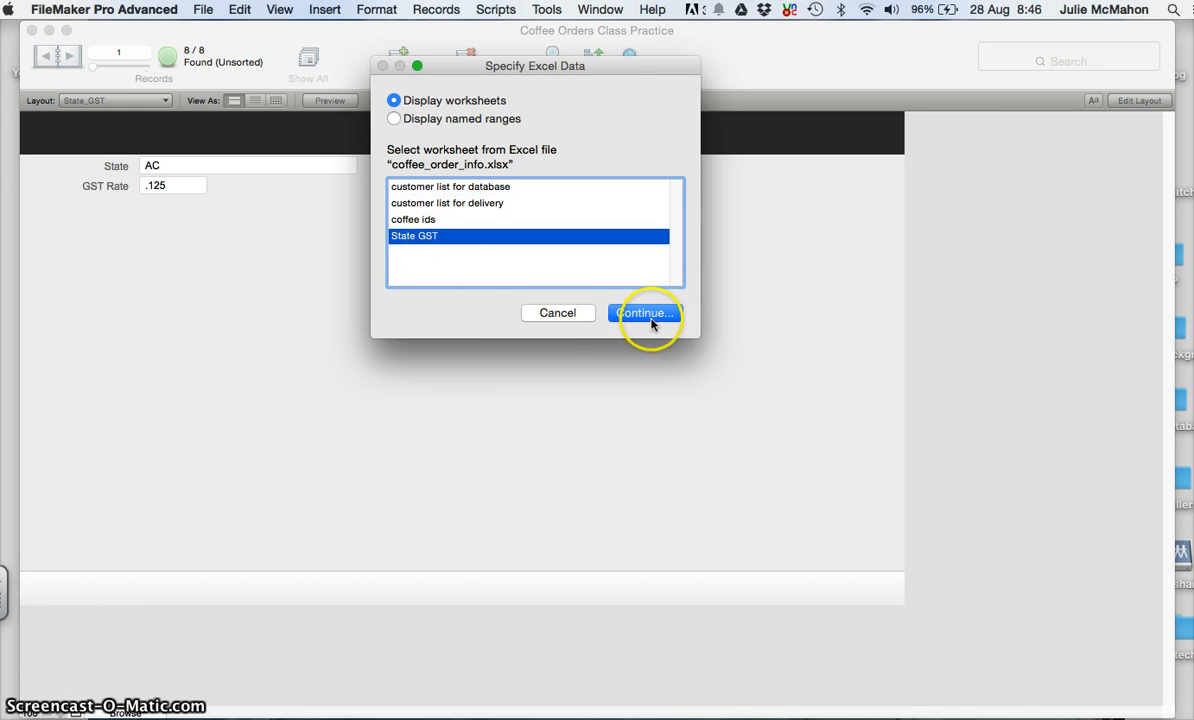
click(650, 320)
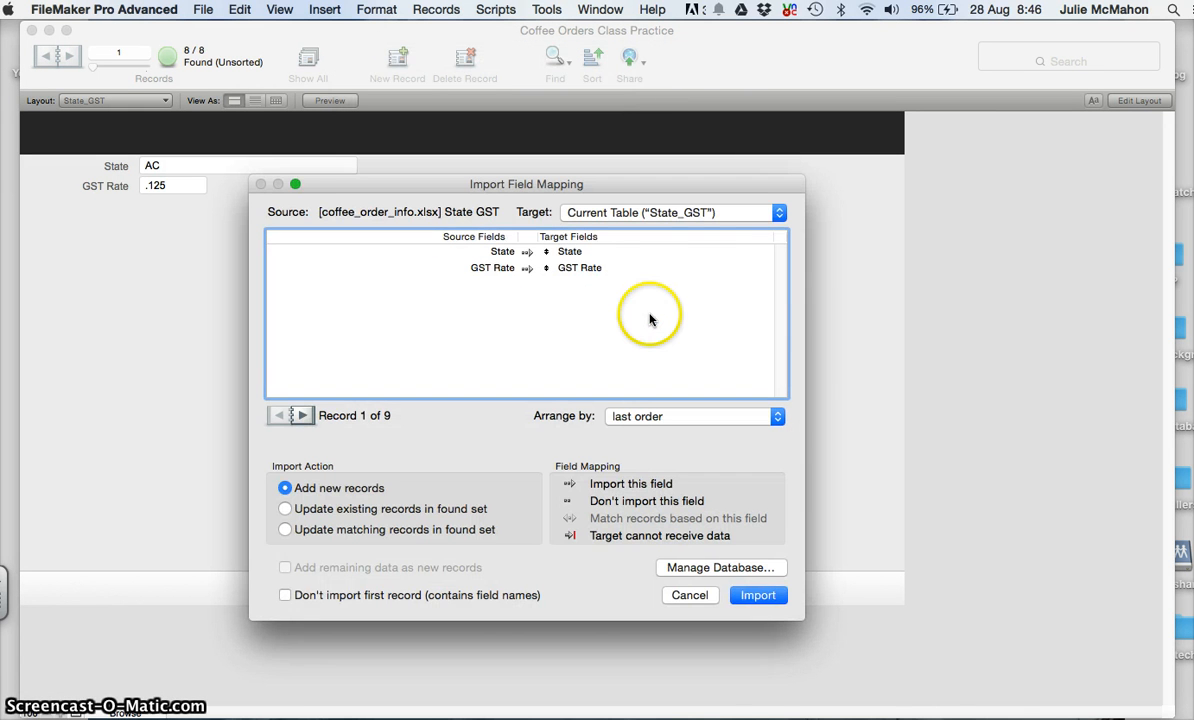
Target the import at a new table and exclude the first record as field names, but cancel the import
click(605, 213)
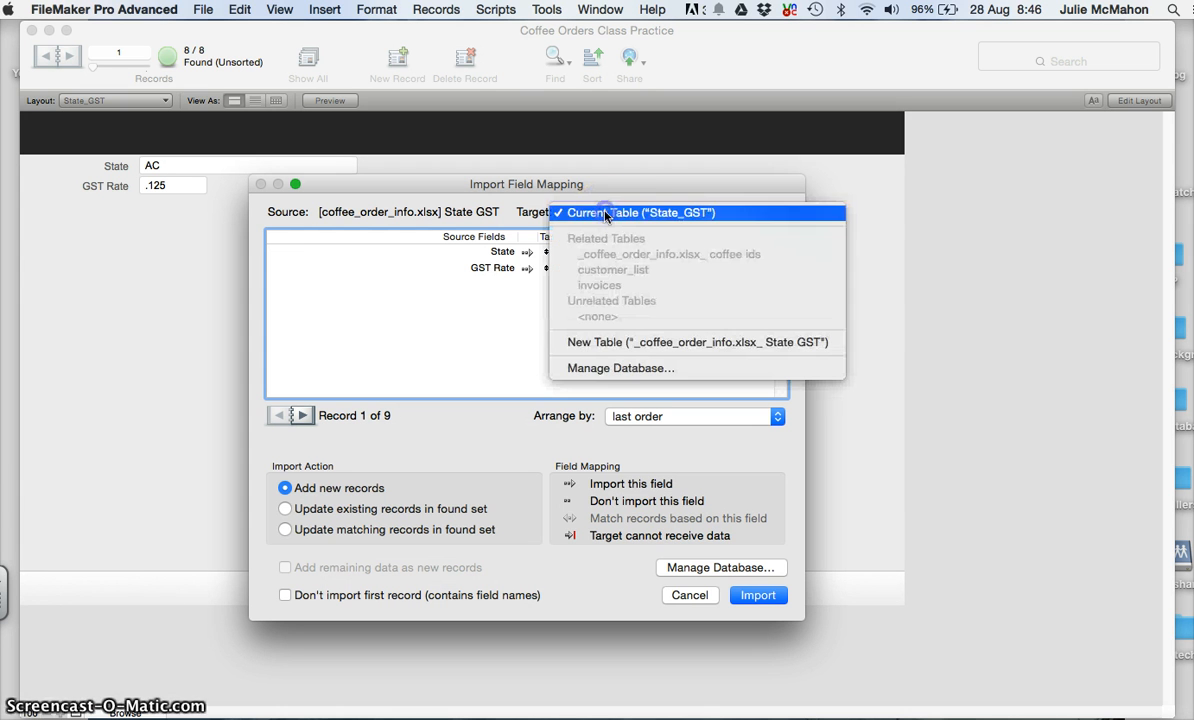
click(604, 343)
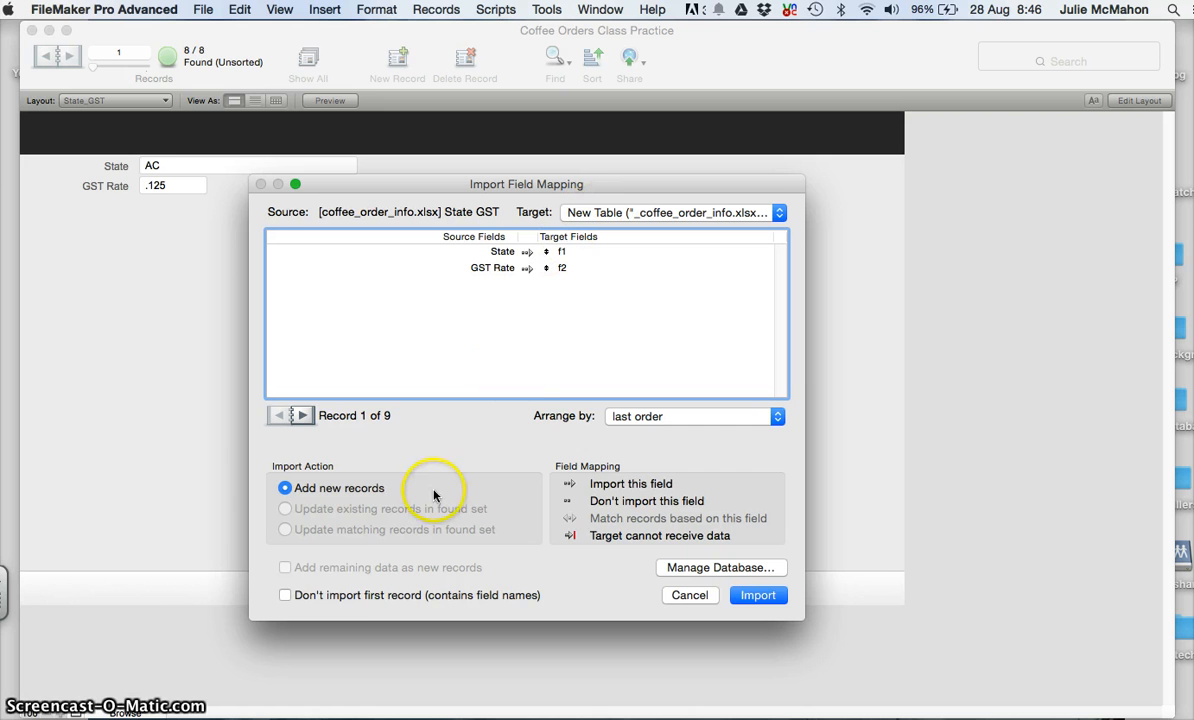
click(353, 595)
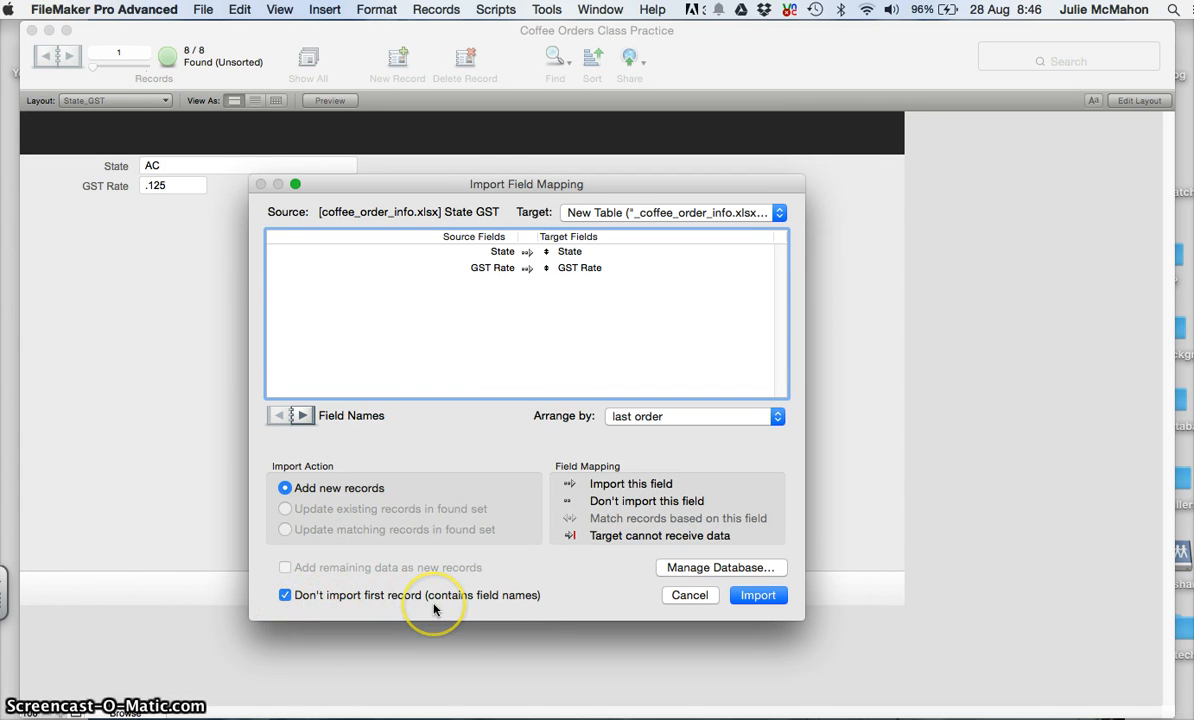
click(749, 596)
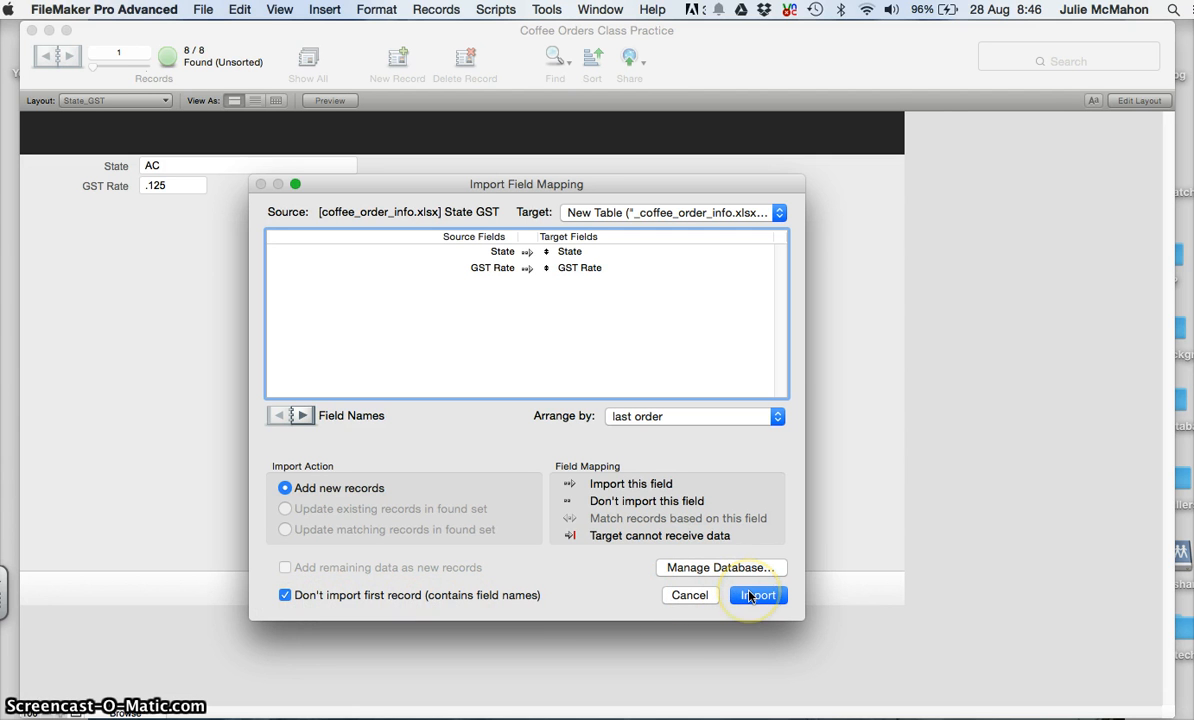
click(690, 596)
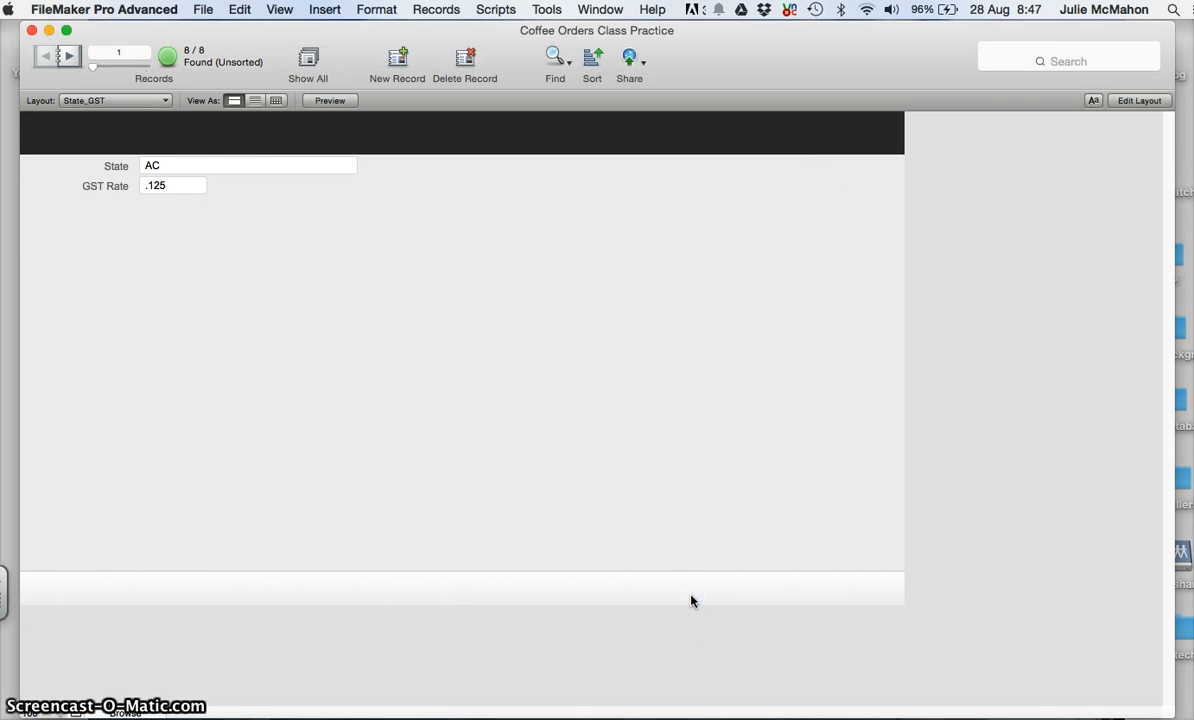
Switch to the Invoice layout and from there to the invoice list layout
click(122, 101)
click(120, 100)
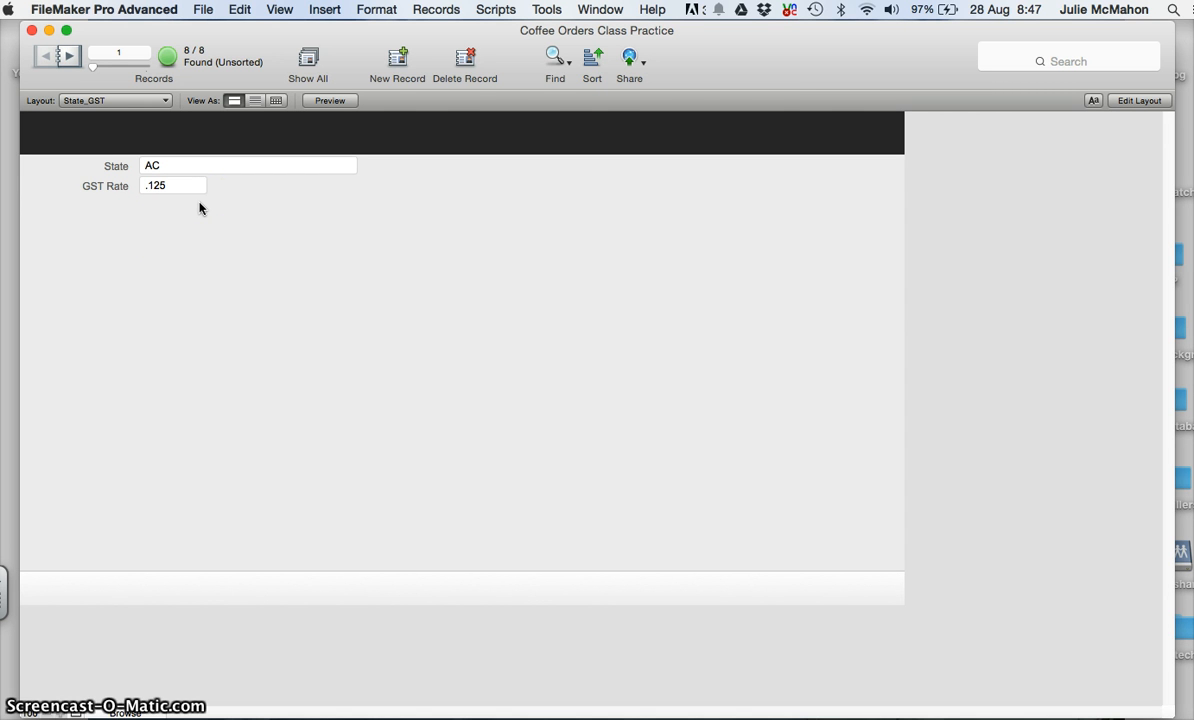
click(138, 101)
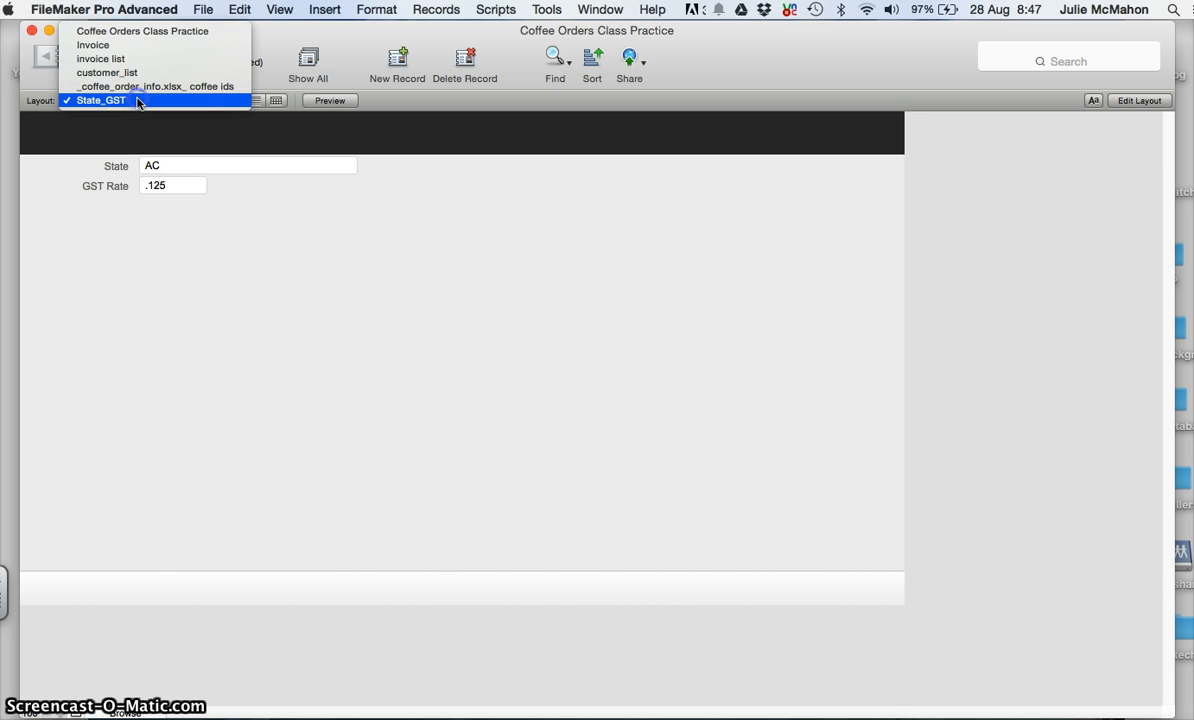
click(125, 45)
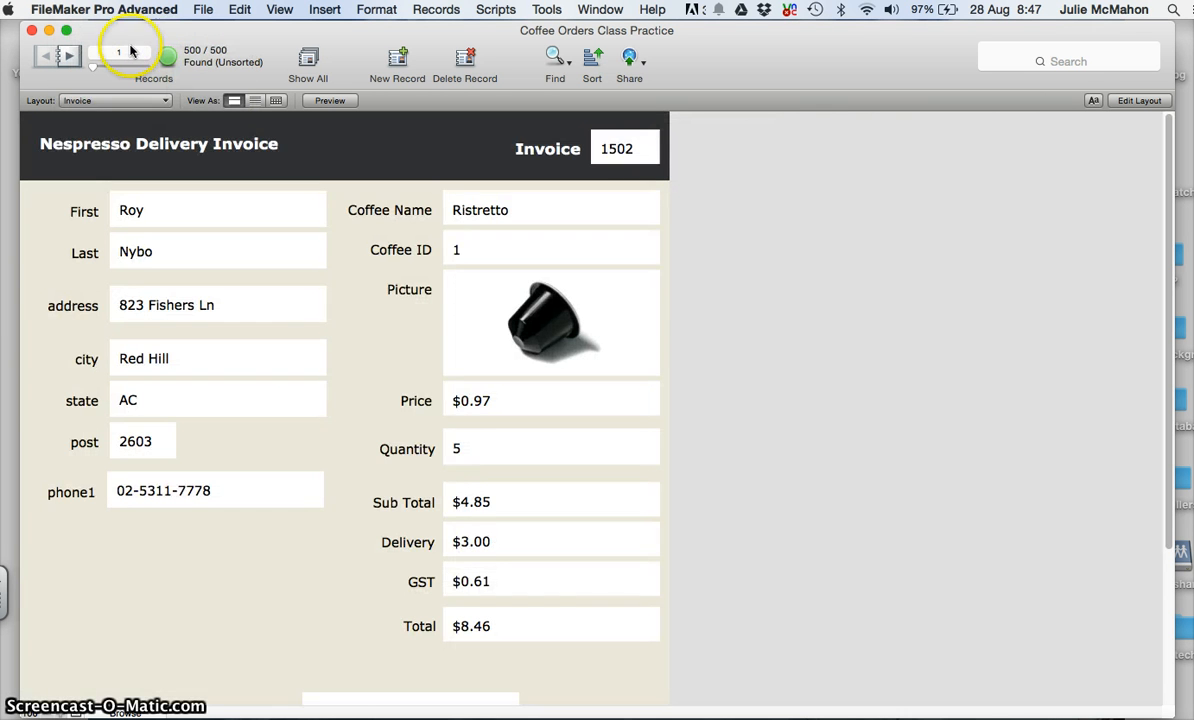
click(113, 101)
click(112, 115)
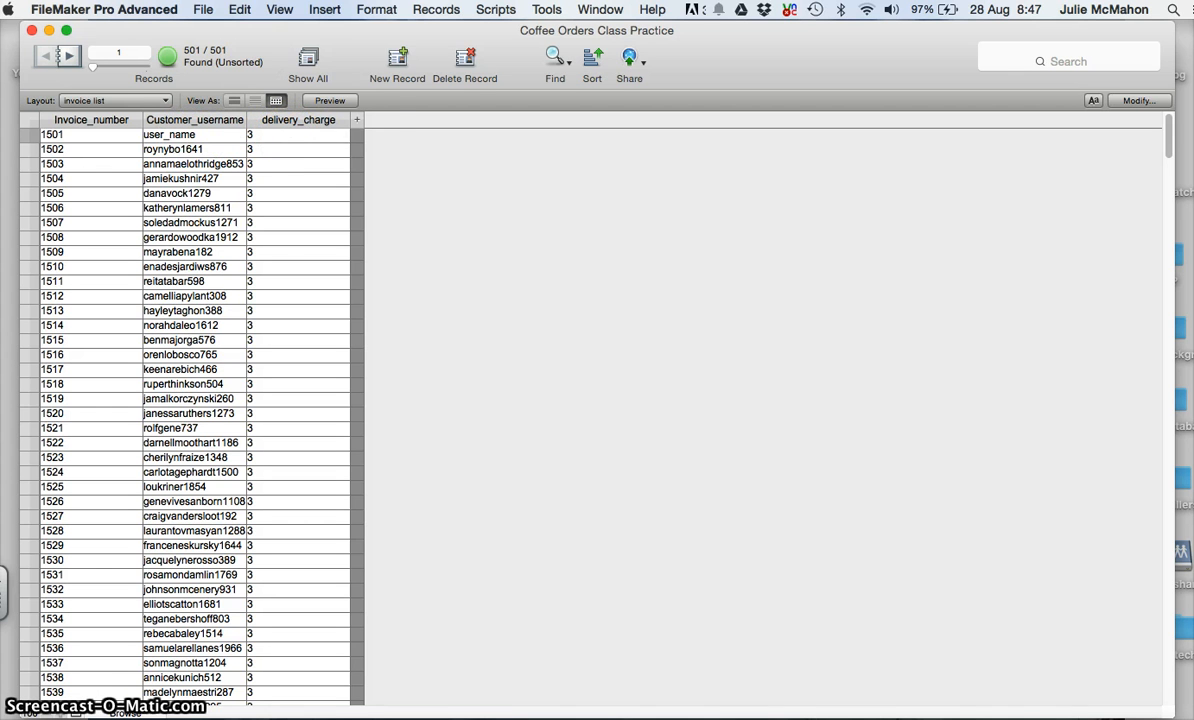
Open the database definition and review the list of tables and the fields of the invoices table
click(203, 9)
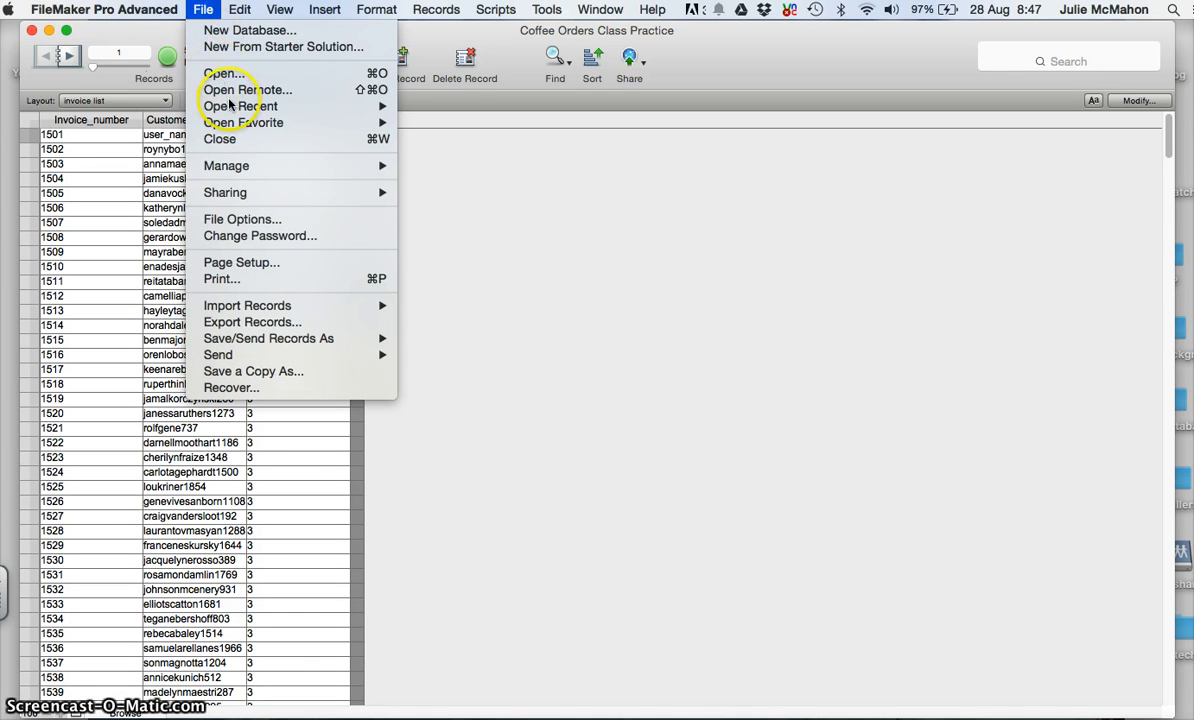
mouse_move(248, 166)
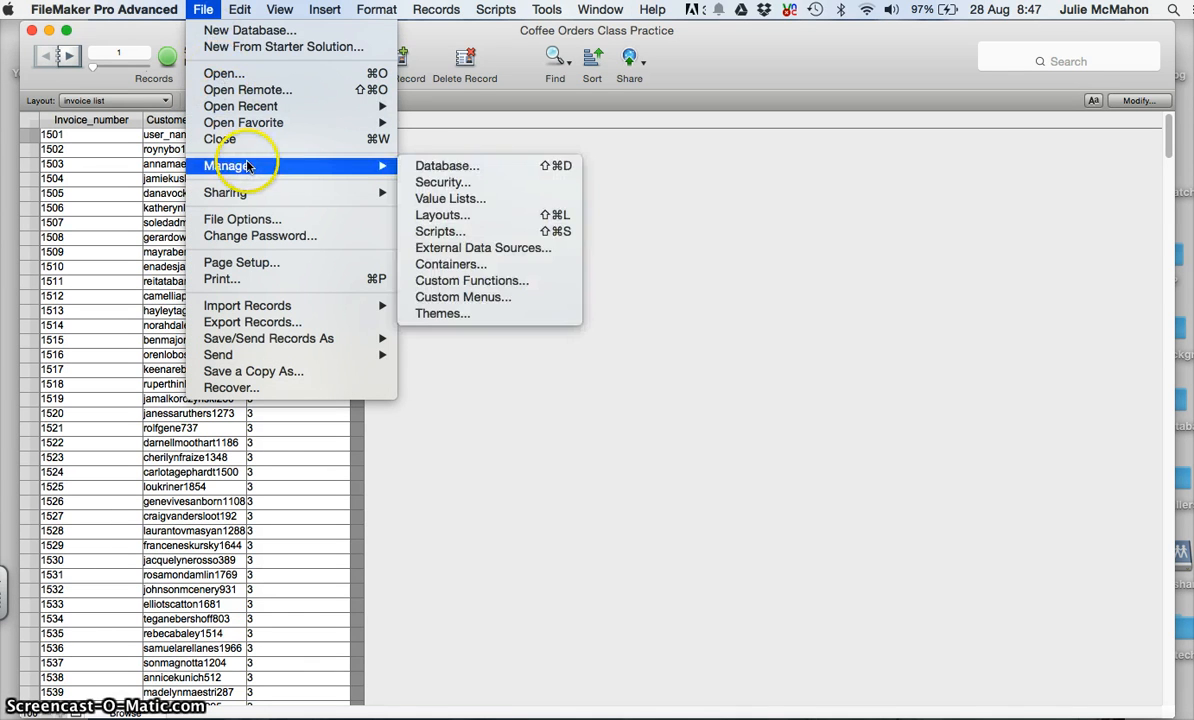
click(468, 167)
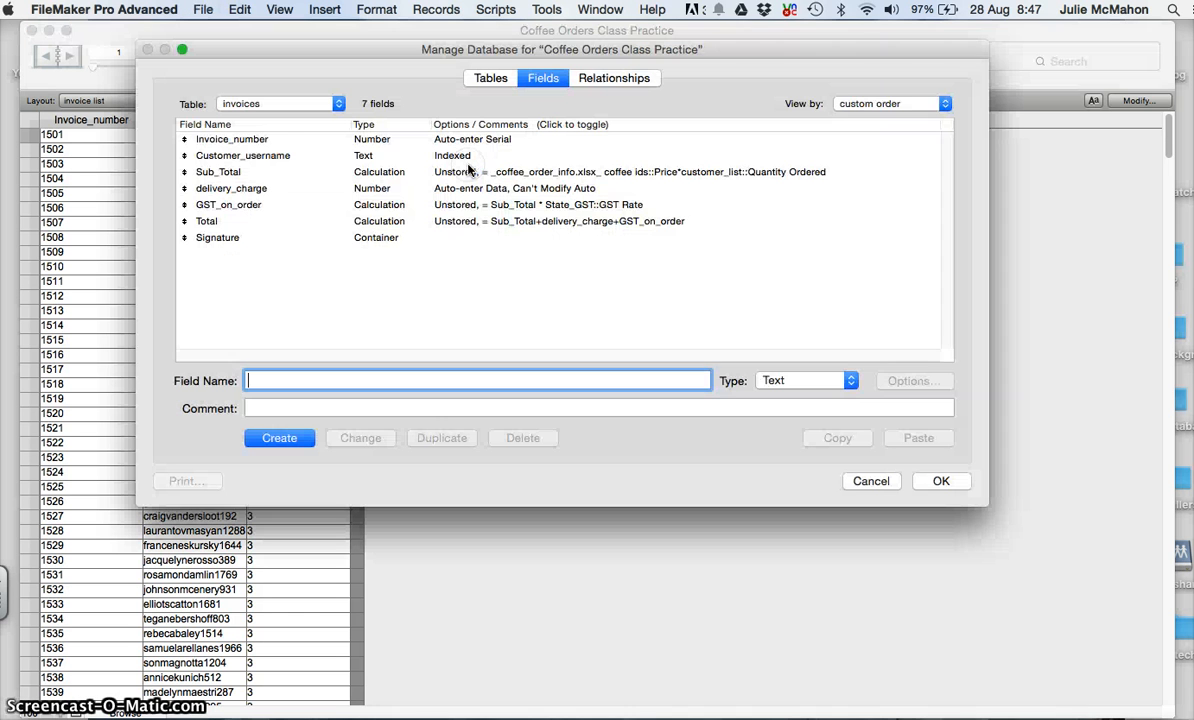
click(490, 79)
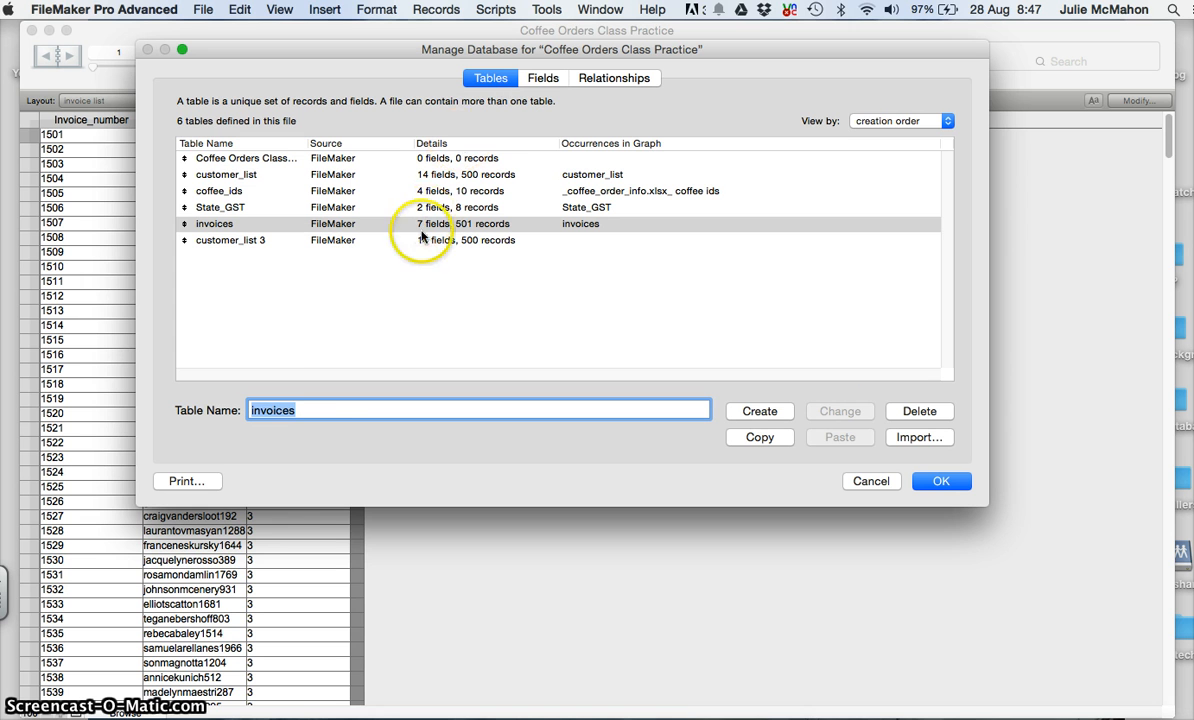
click(326, 413)
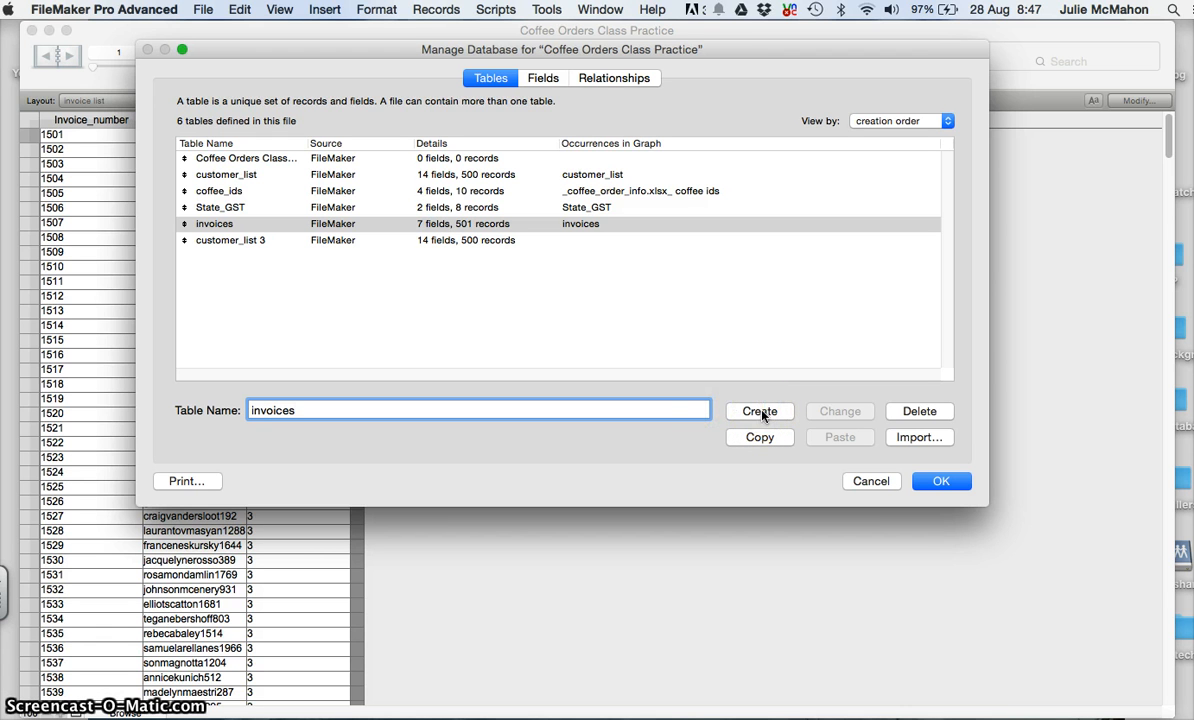
click(692, 413)
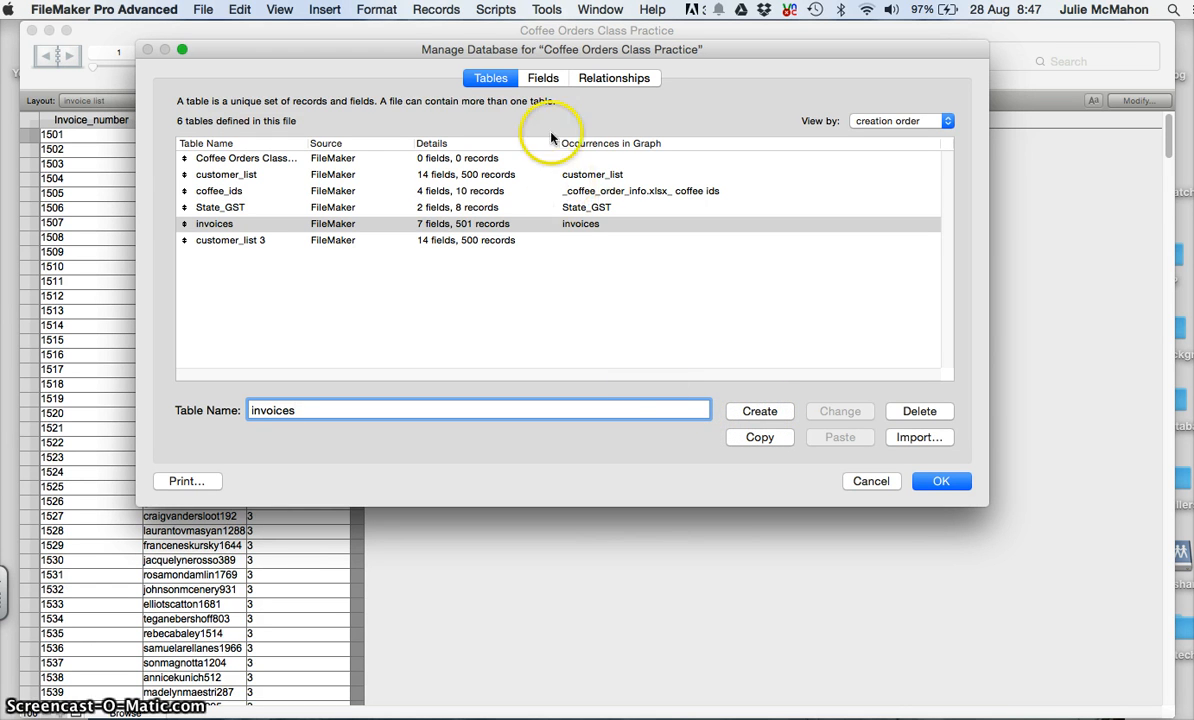
click(542, 84)
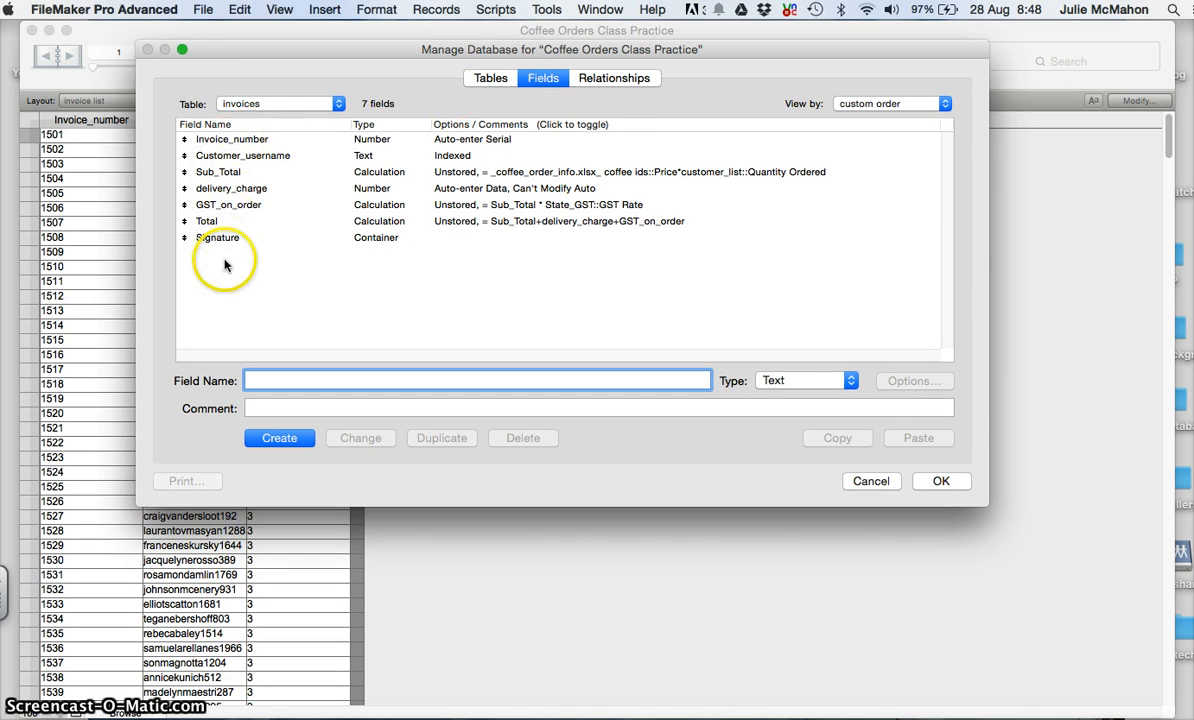
Set the next serial number of the Invoice_number field to 2002 in its auto-enter options
click(227, 141)
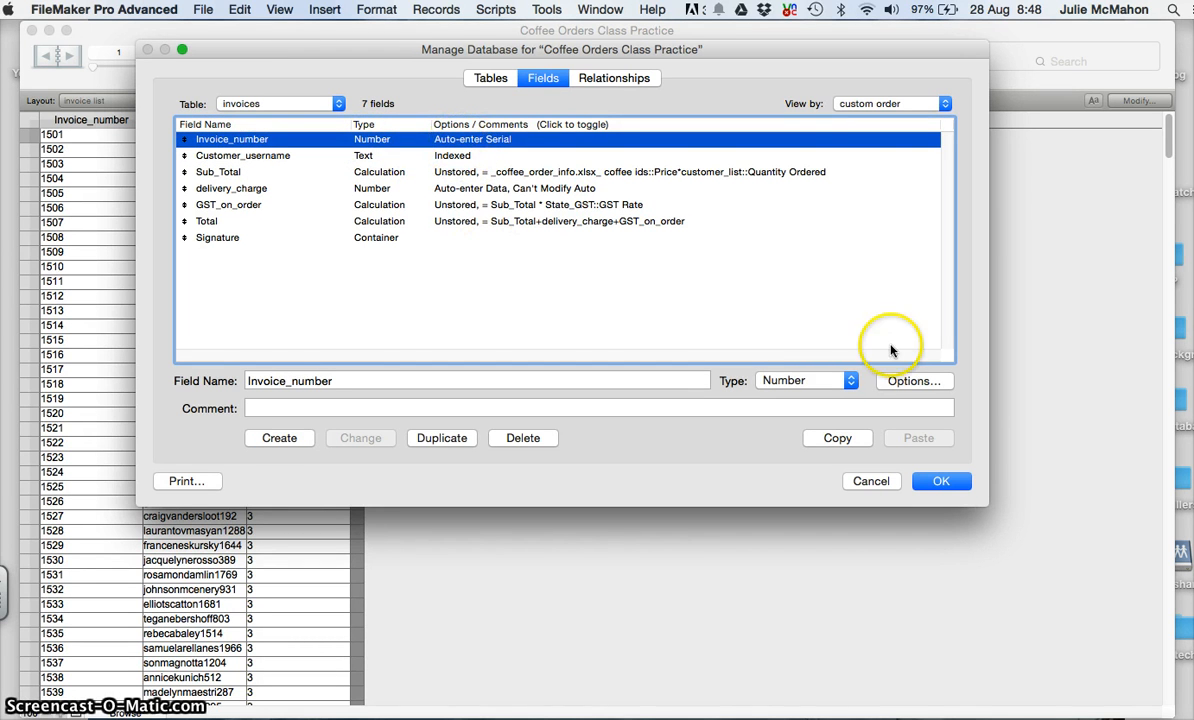
click(910, 381)
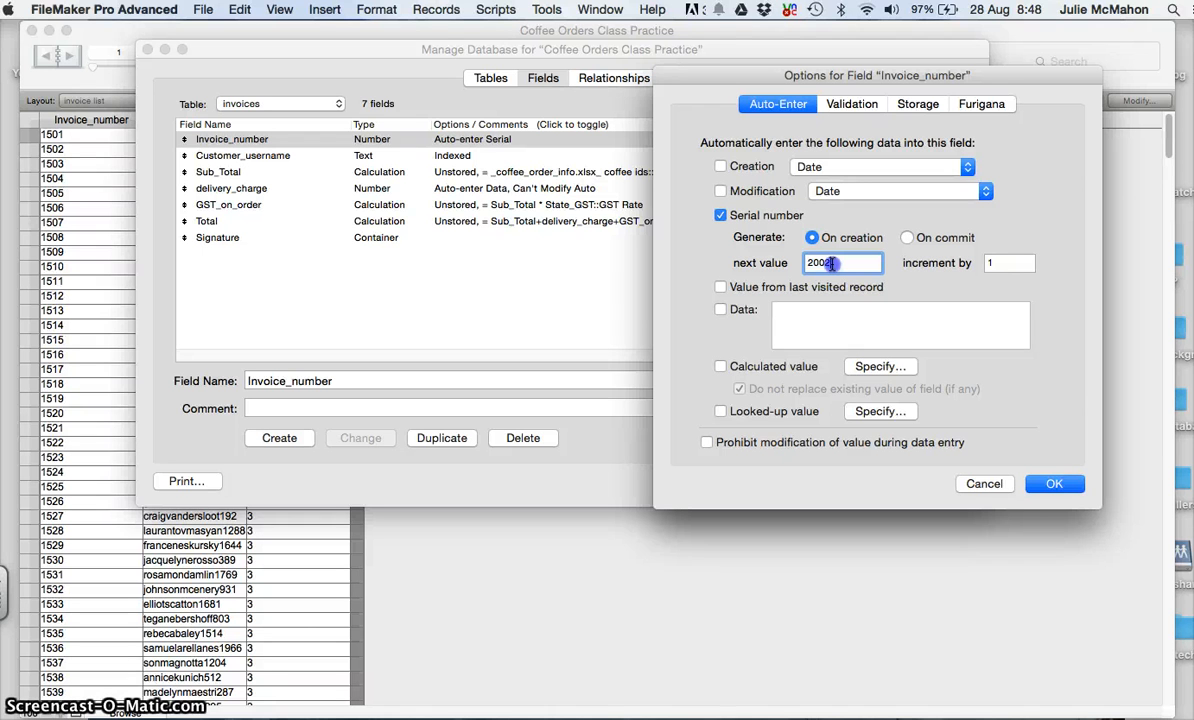
text(500)
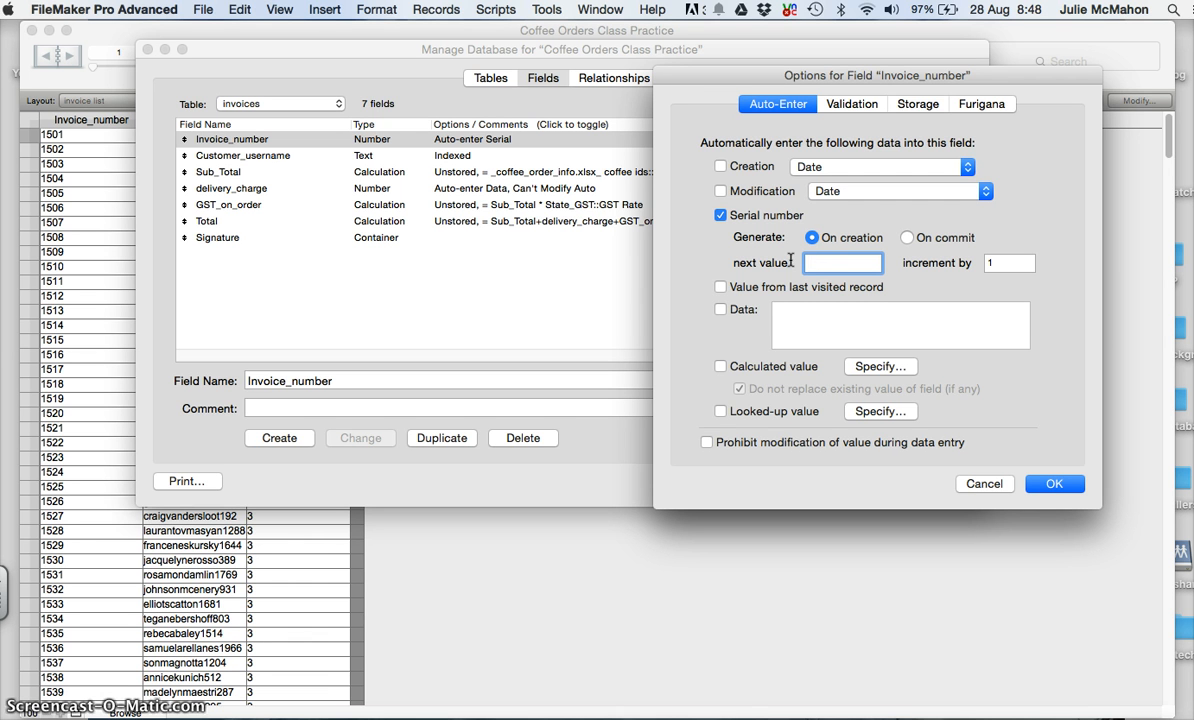
text(2002)
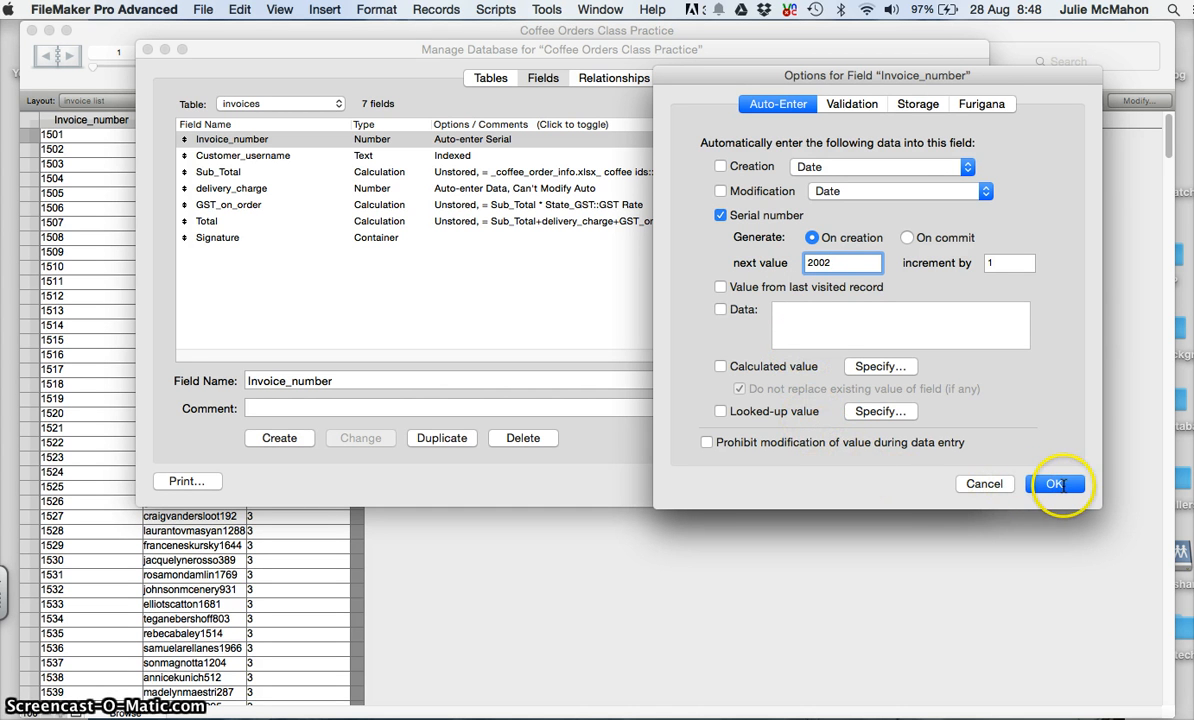
click(1058, 484)
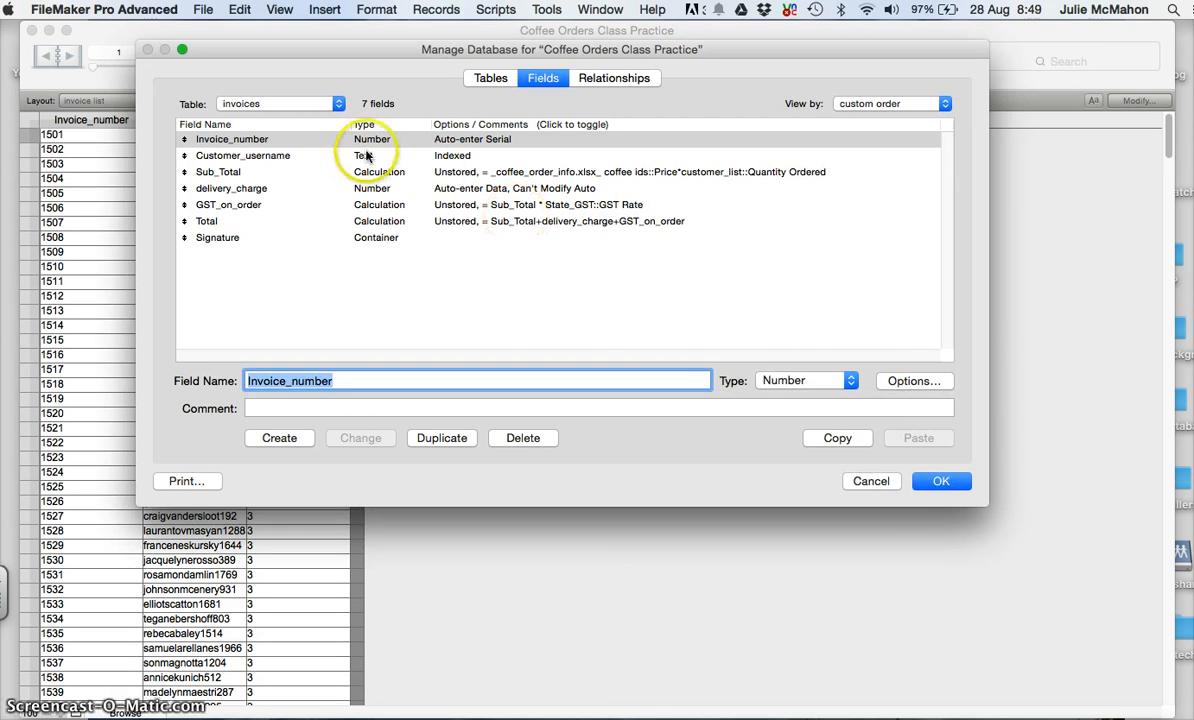
Review the Customer_username and Sub_Total fields of the invoices table, and check the auto-enter options of delivery_charge
click(282, 158)
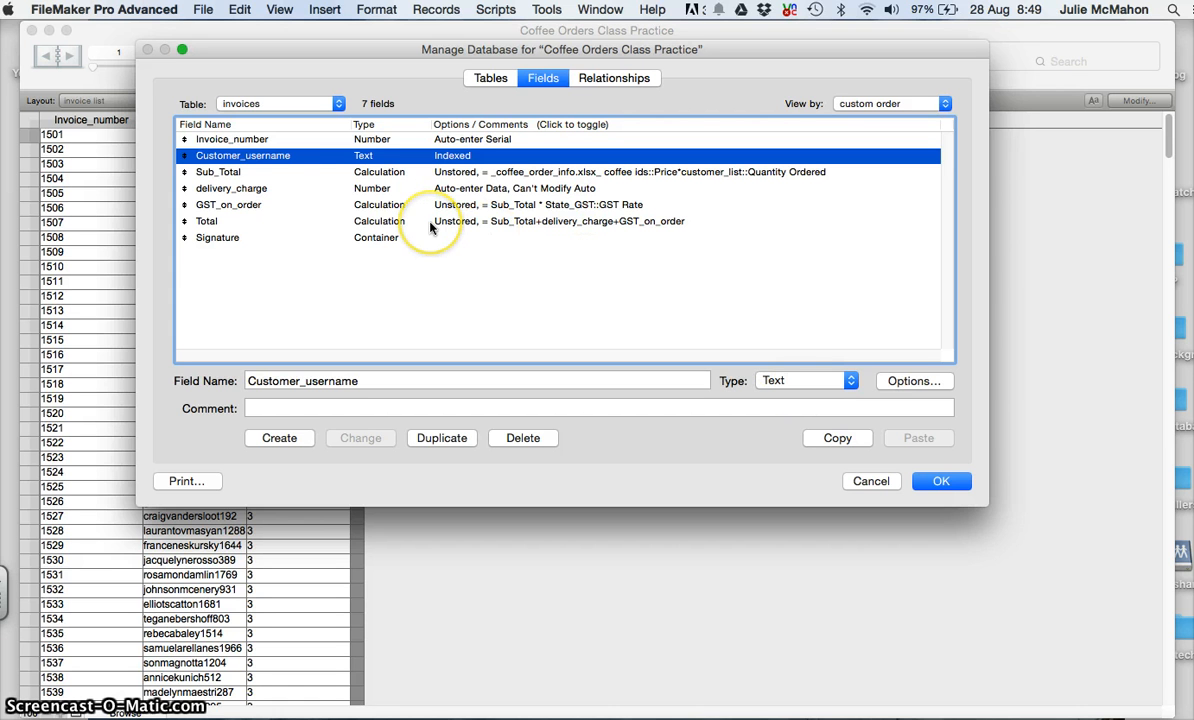
click(255, 173)
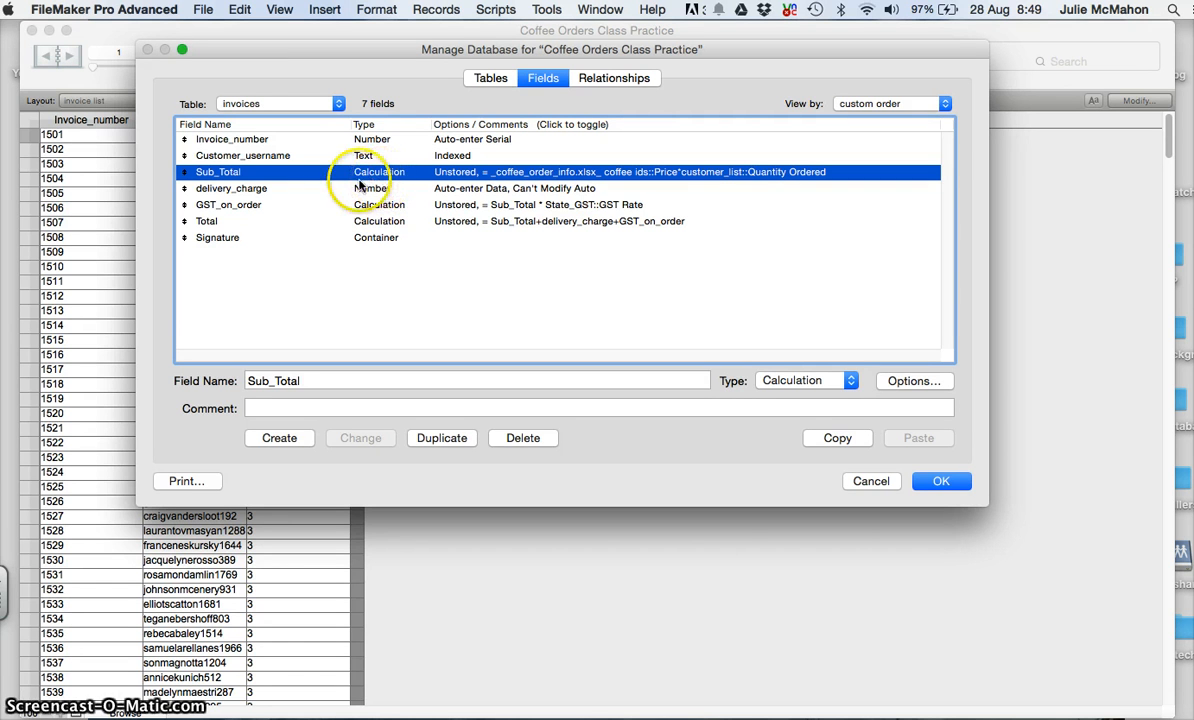
click(249, 193)
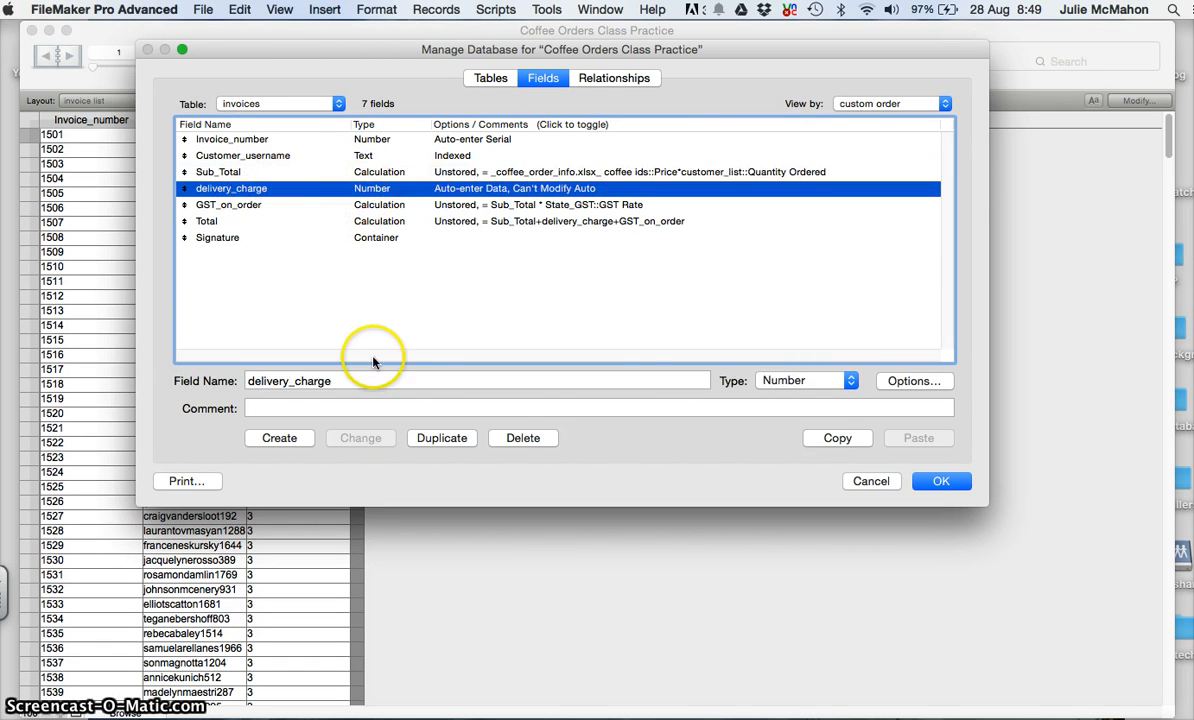
click(911, 386)
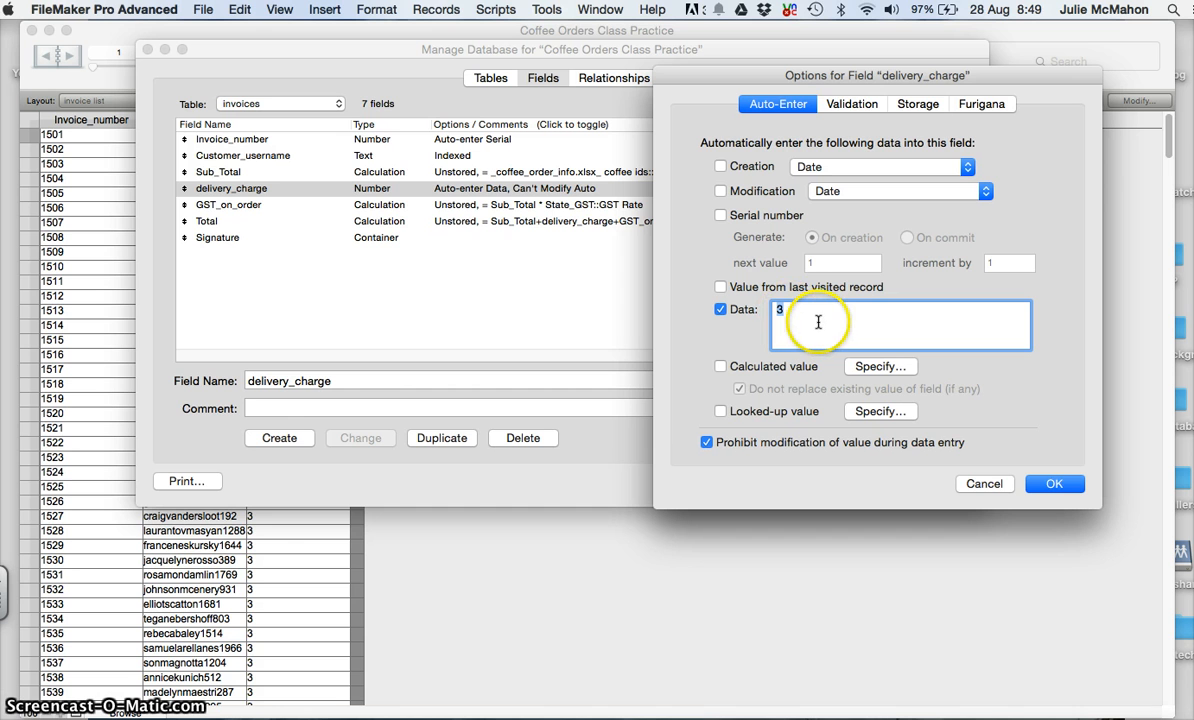
click(1047, 488)
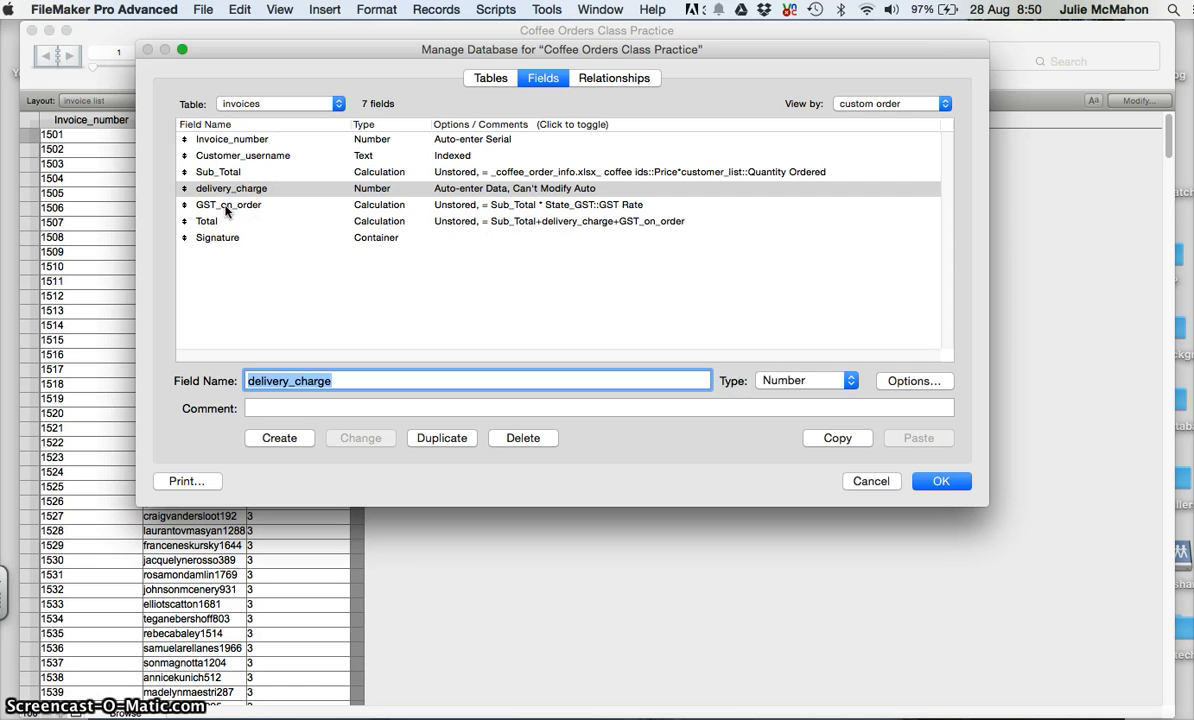
Review the definitions of the GST_on_order, Total and Signature fields in the invoices table
click(227, 205)
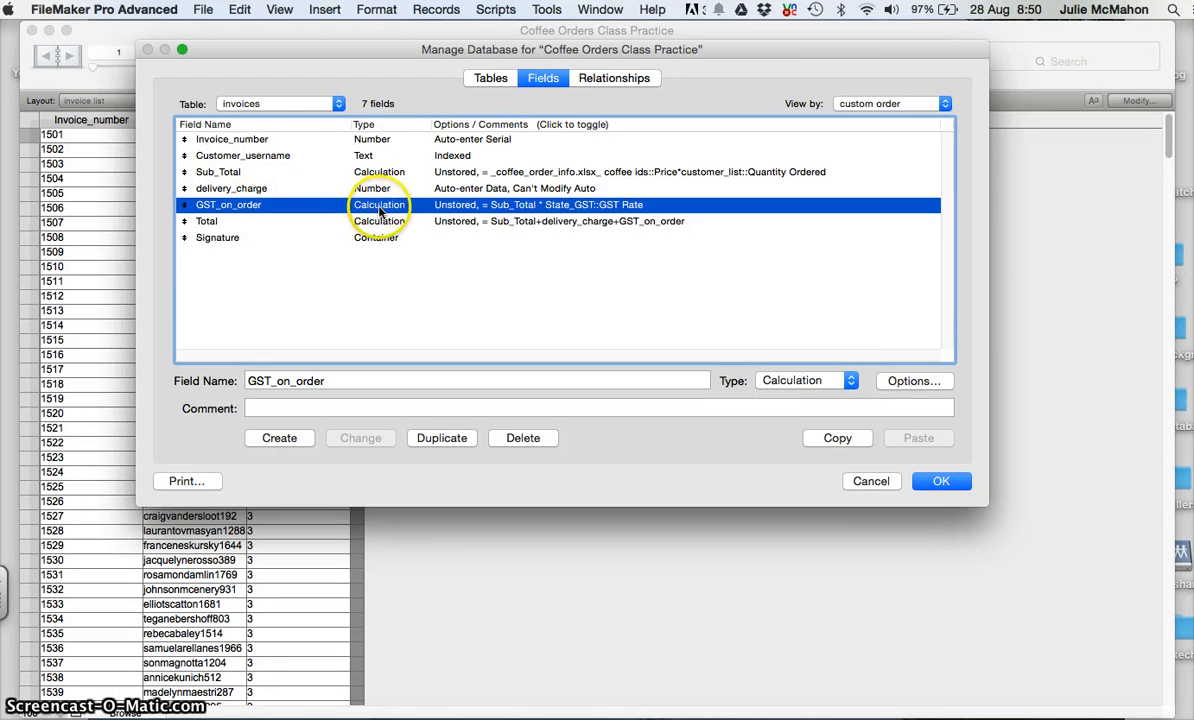
click(239, 224)
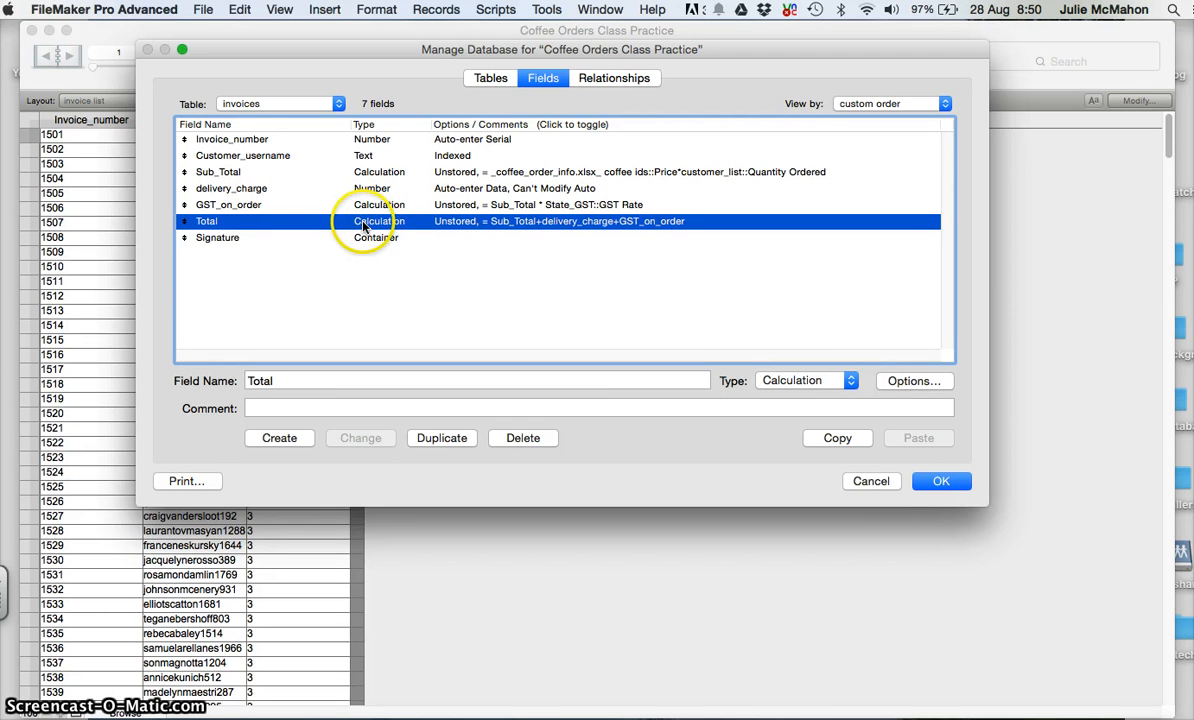
click(228, 240)
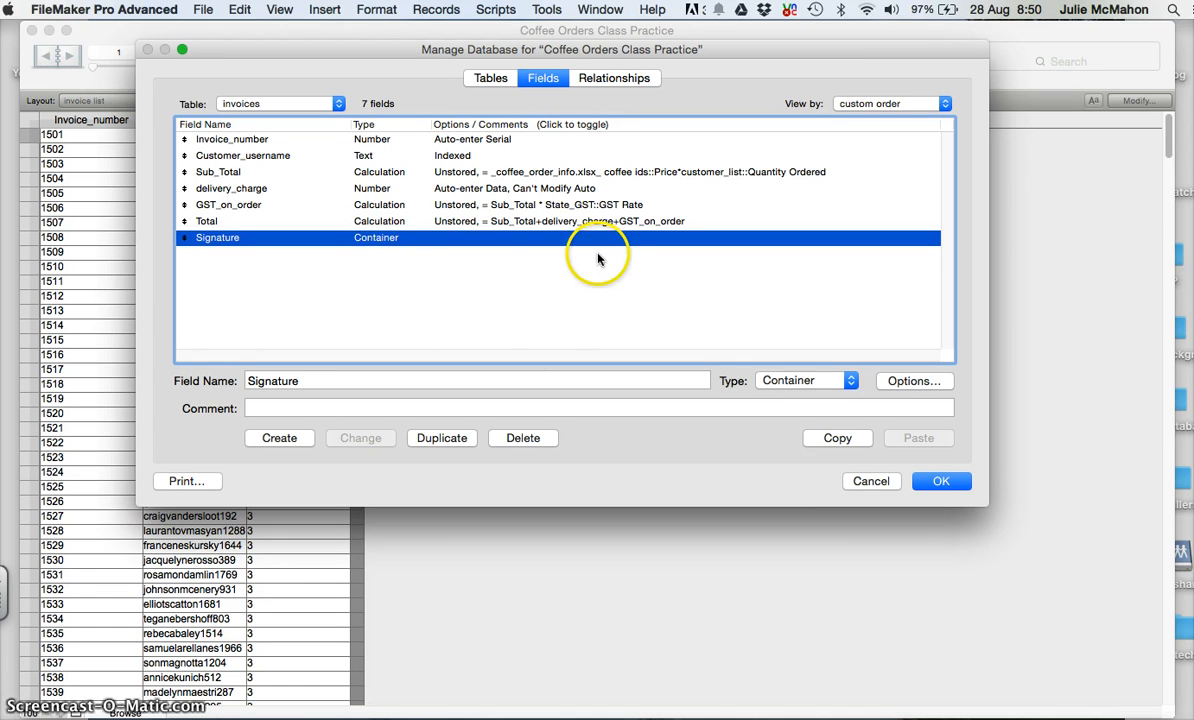
Open the relationships graph and reposition the coffee order info, invoices and State_GST table boxes
click(613, 84)
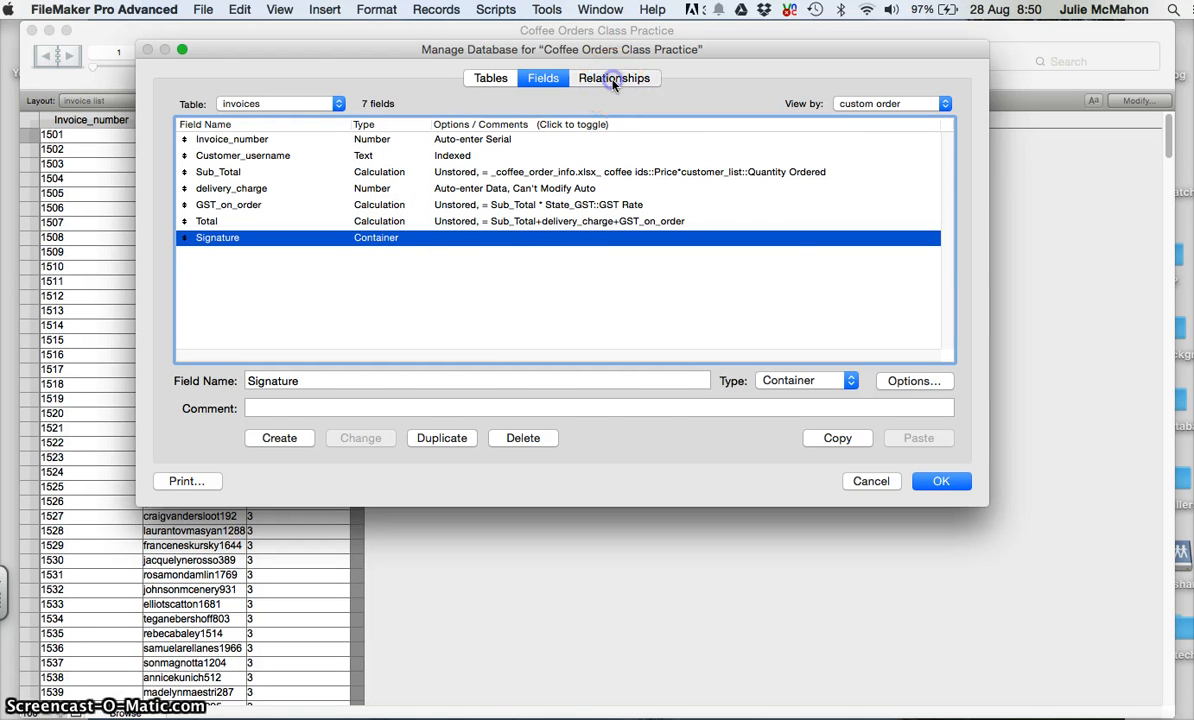
mouse_move(530, 290)
mouse_down()
mouse_move(547, 296)
mouse_move(528, 303)
mouse_move(563, 301)
mouse_move(549, 297)
mouse_up()
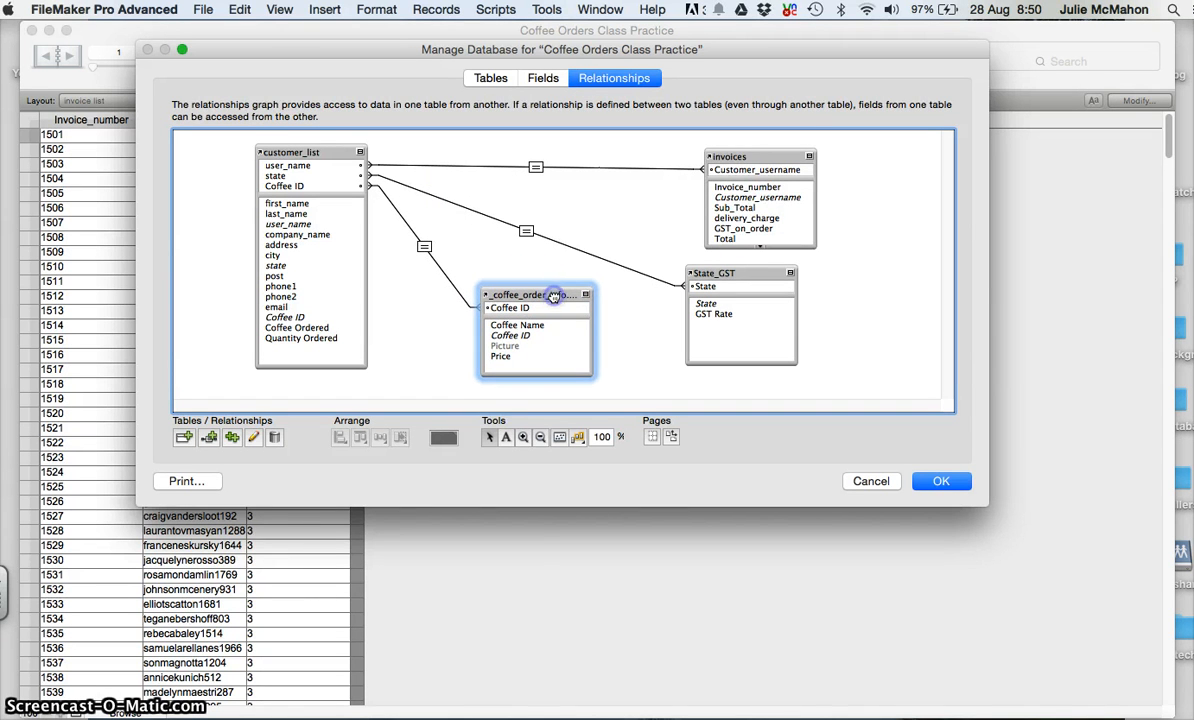
click(731, 158)
drag(731, 158, 688, 148)
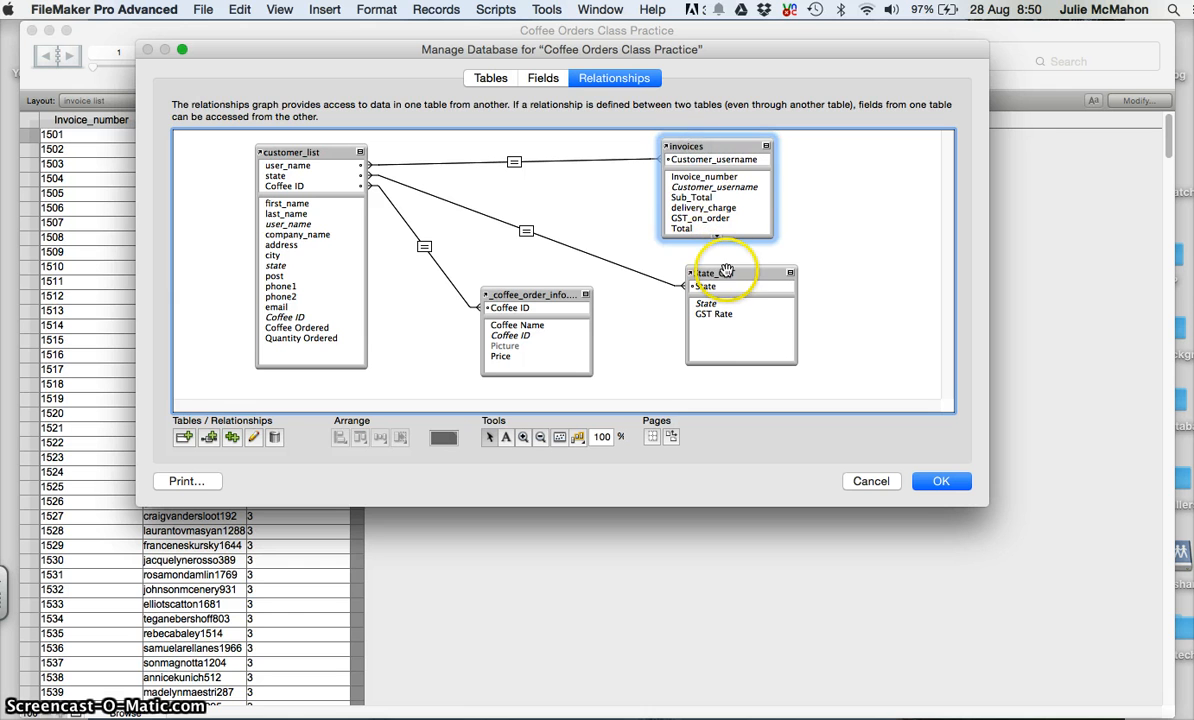
drag(726, 271, 726, 278)
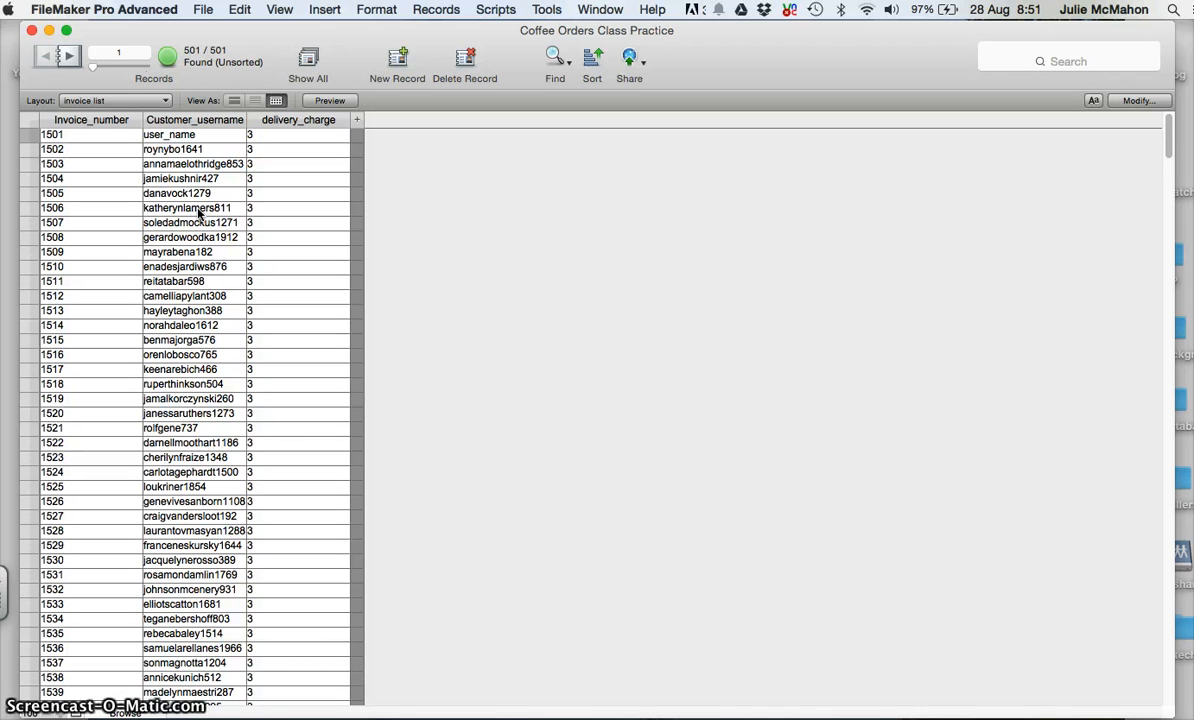
Start a new layout from the layout manager and name it invoice_list2
click(204, 9)
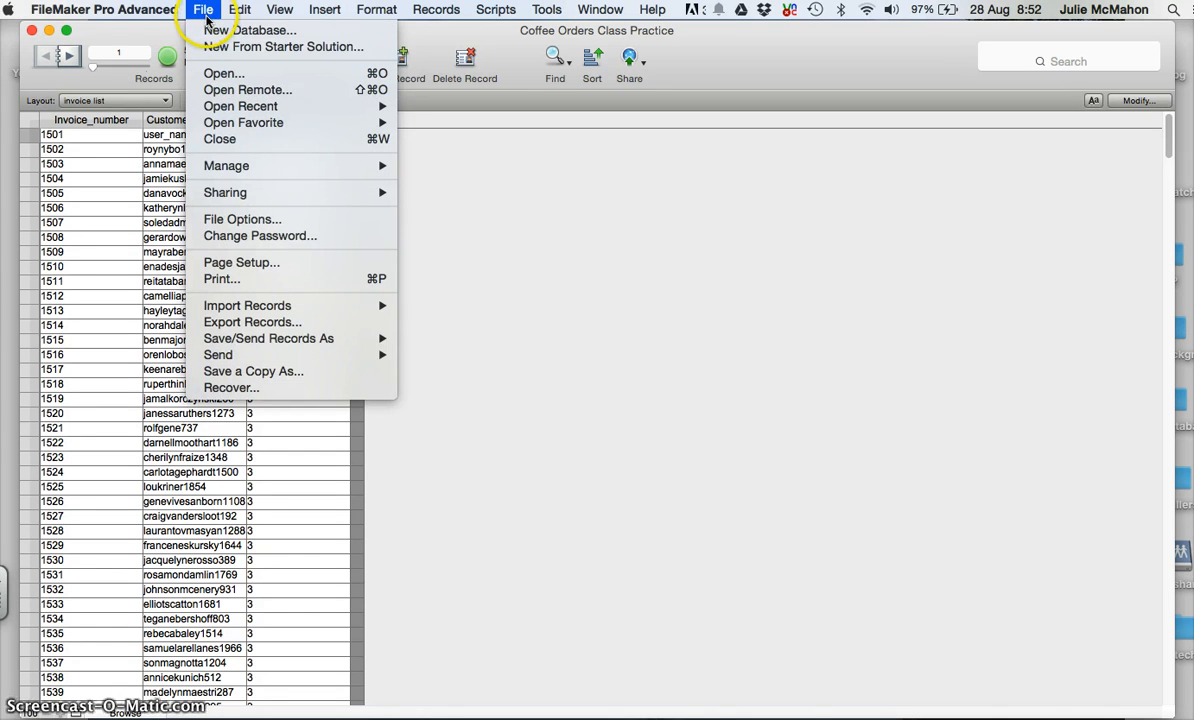
mouse_move(281, 172)
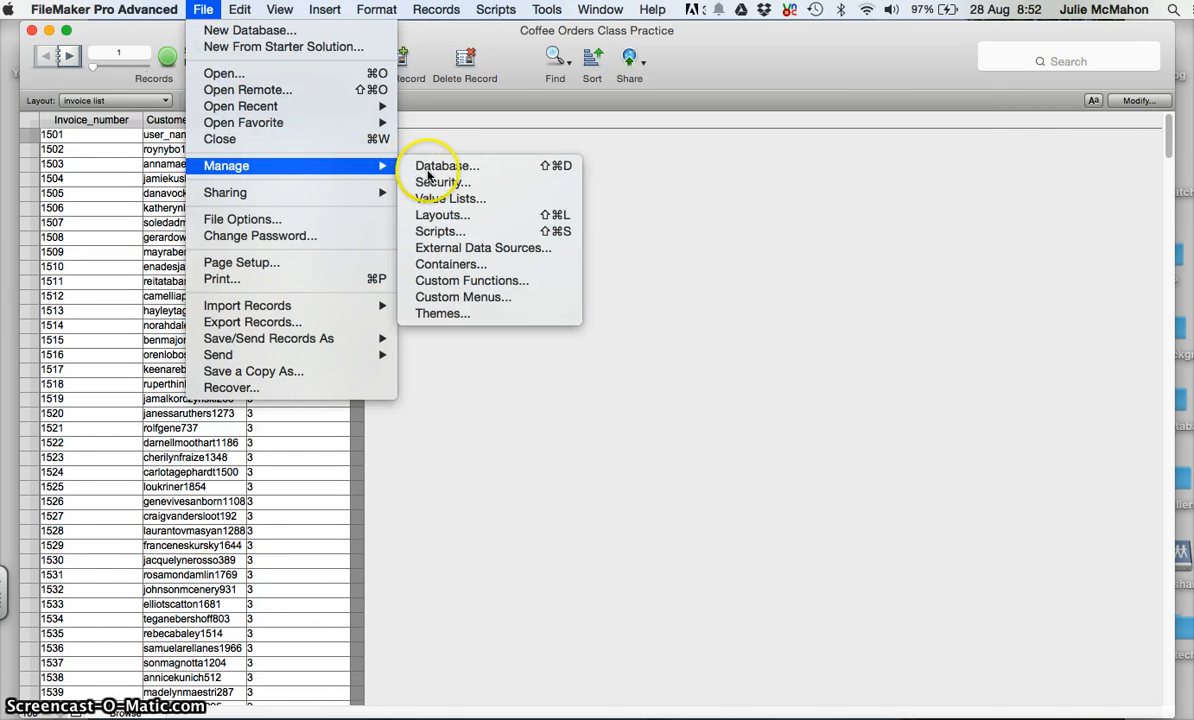
click(459, 217)
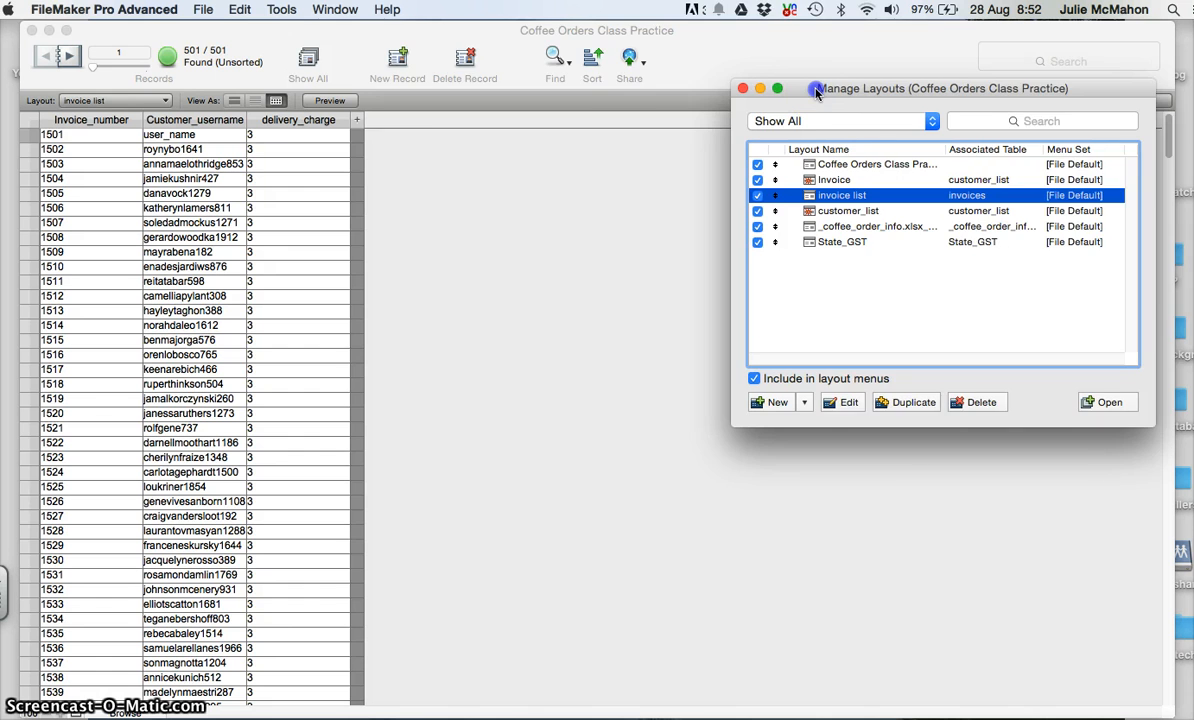
drag(816, 90, 494, 49)
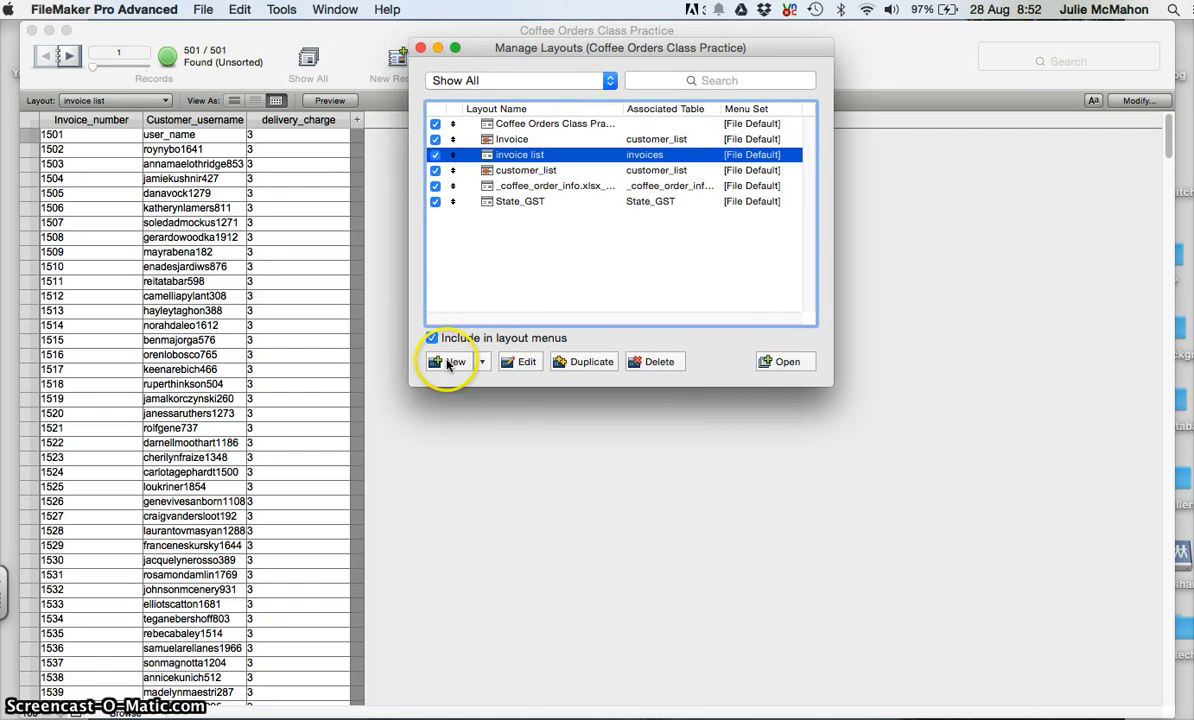
click(449, 362)
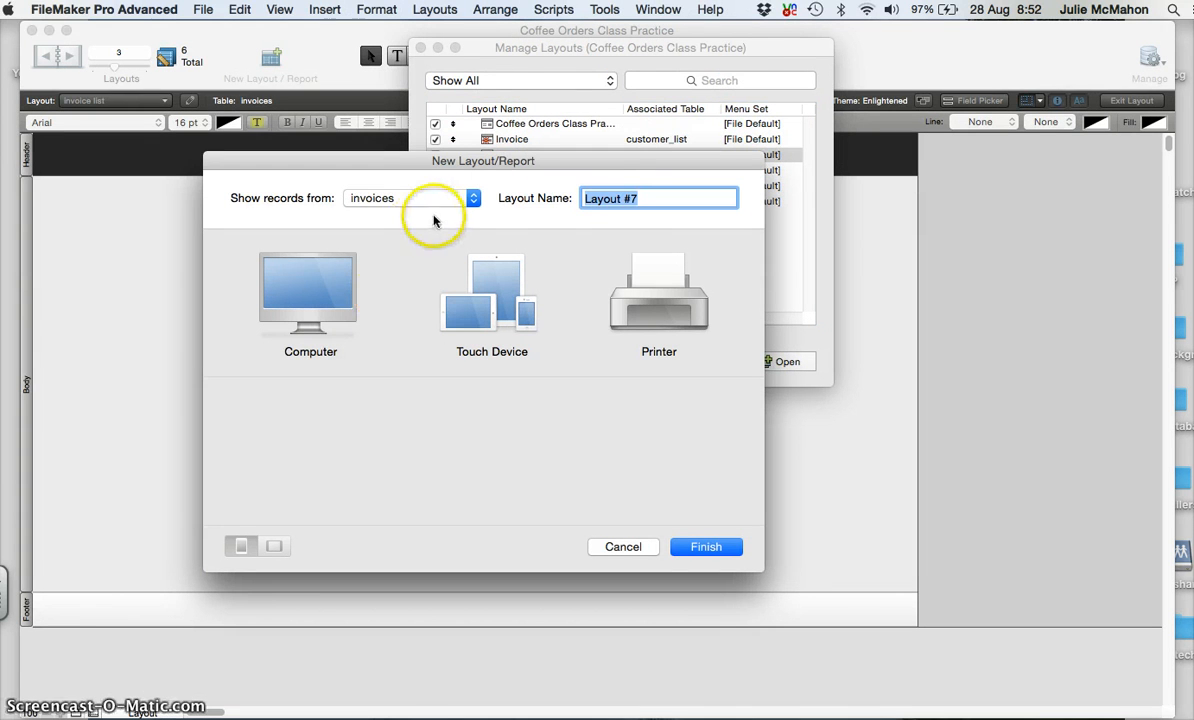
drag(639, 196, 547, 198)
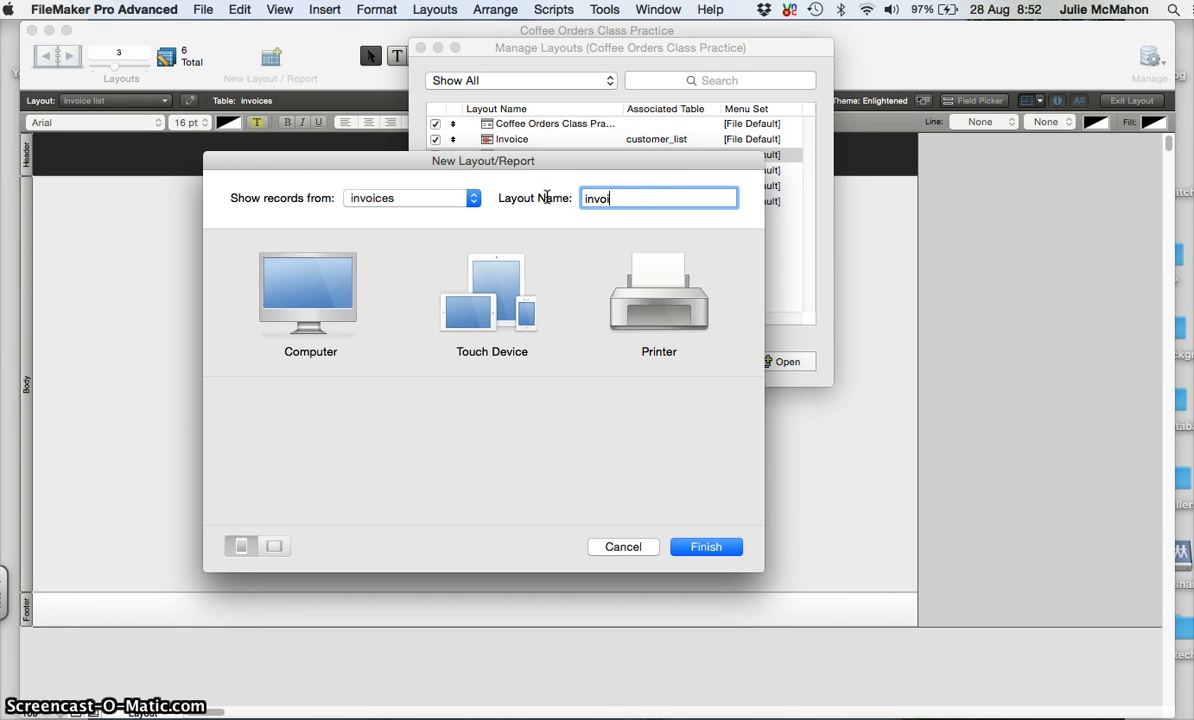
text(invoice_list2)
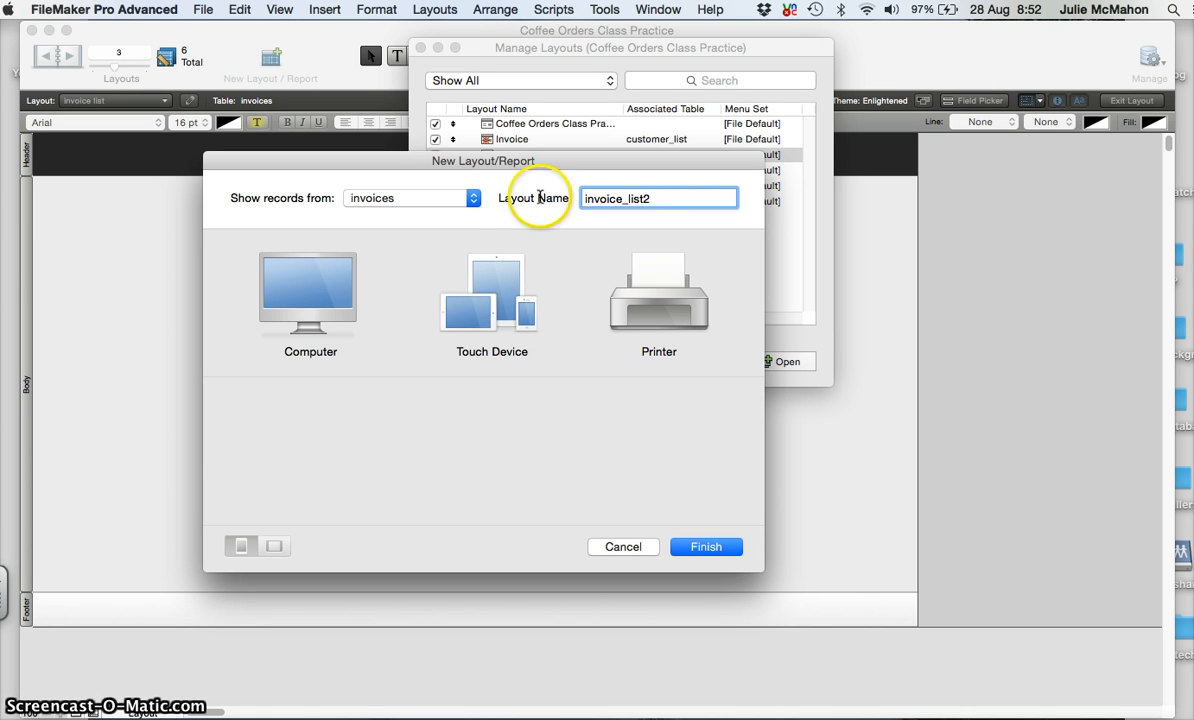
Create the layout as a computer table layout that shows records from the invoices table
click(277, 300)
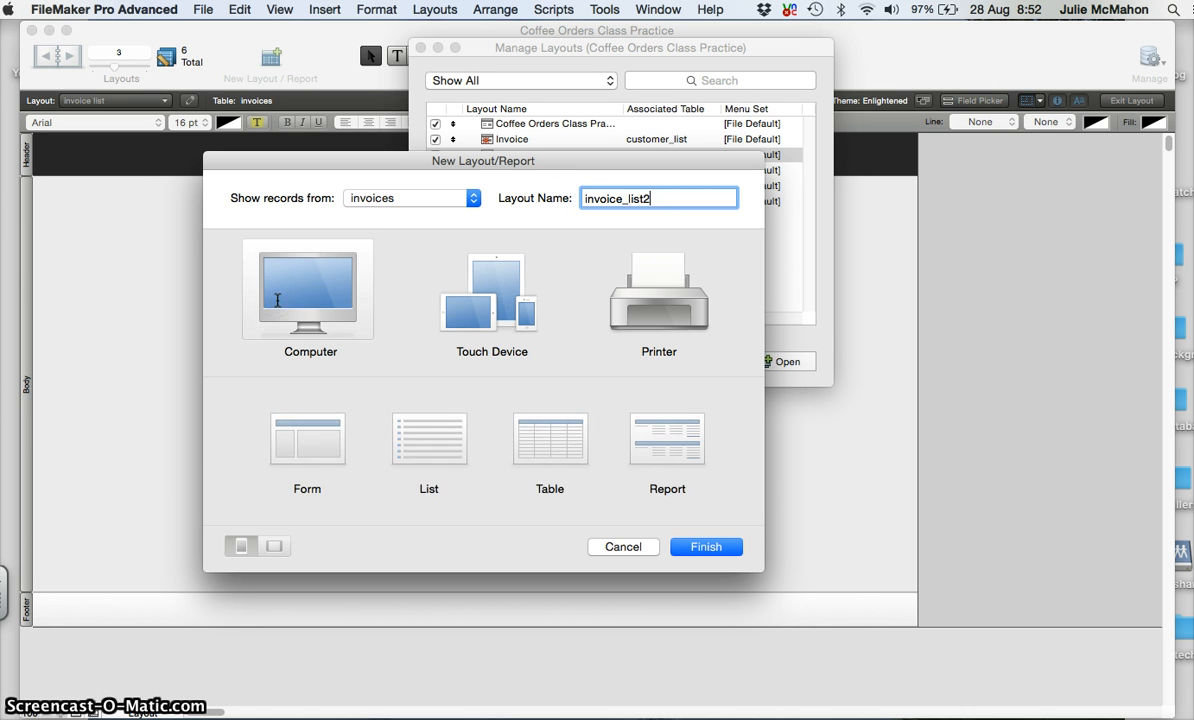
click(539, 448)
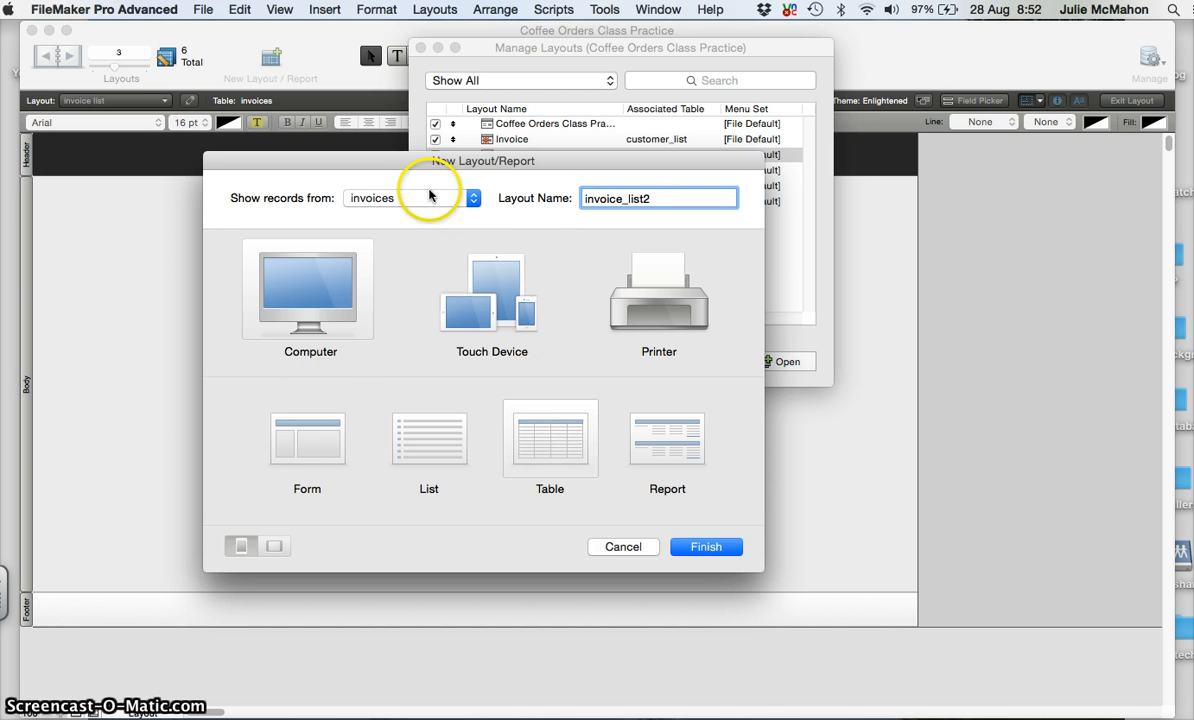
click(386, 198)
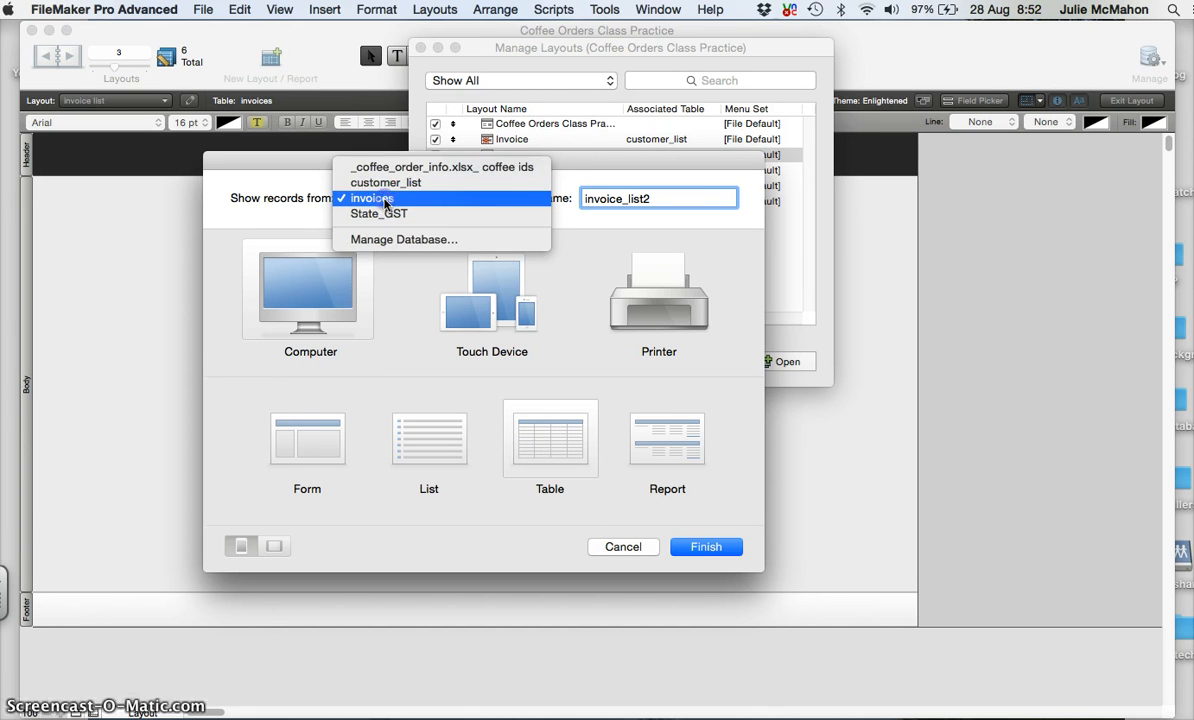
click(386, 200)
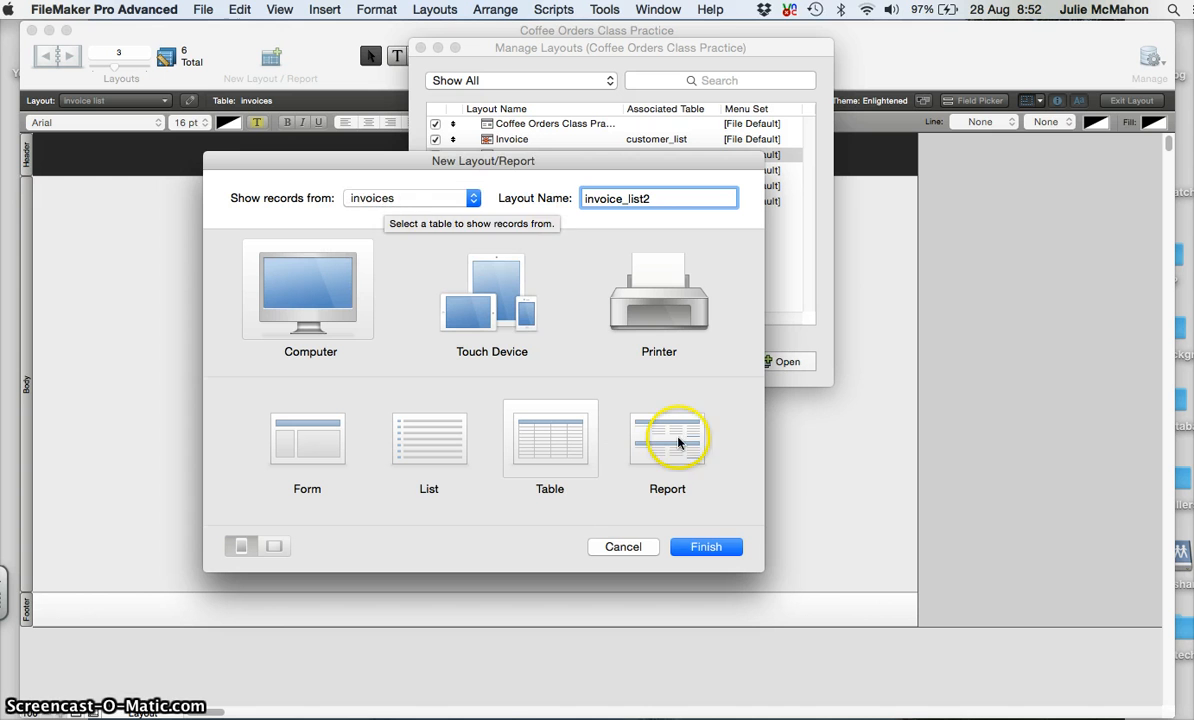
click(705, 547)
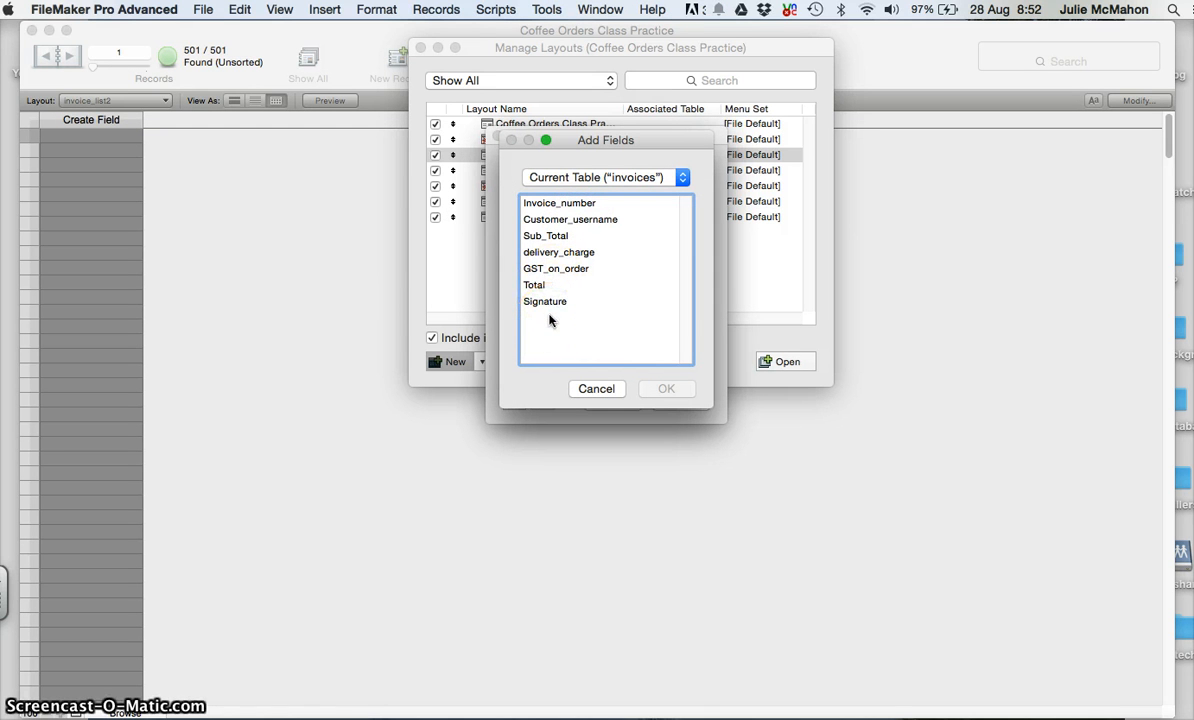
Add the Invoice_number and Customer_username fields to the new layout's table view
click(560, 203)
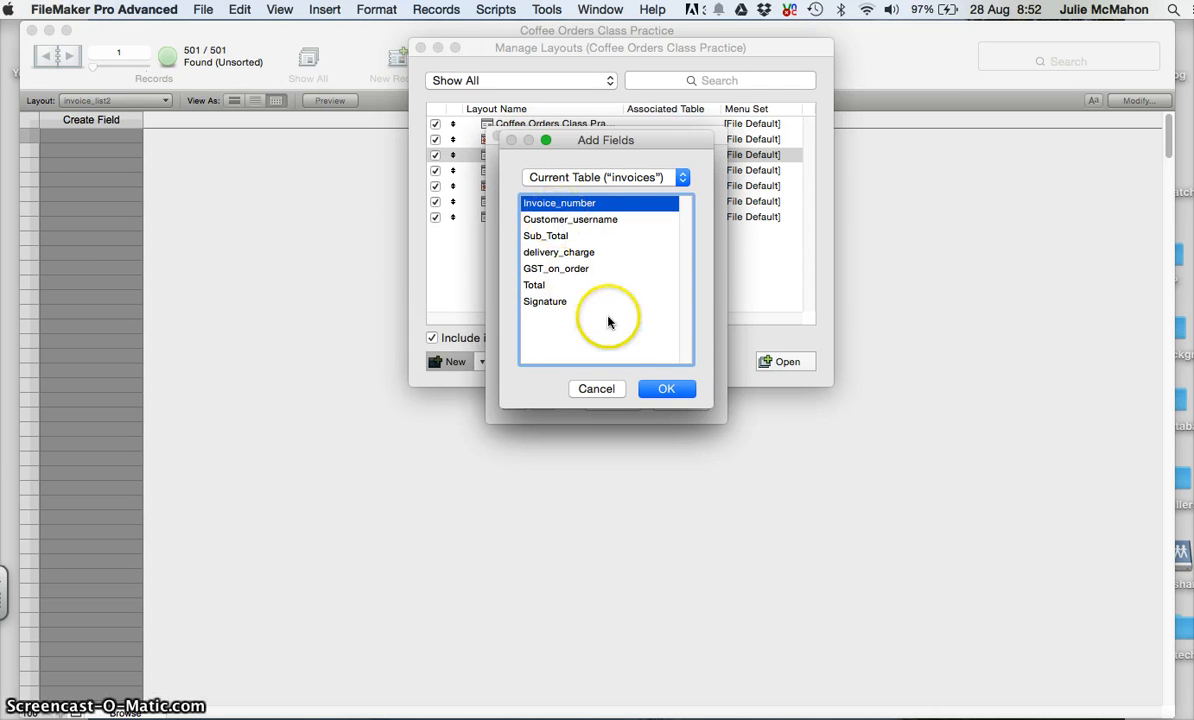
click(662, 389)
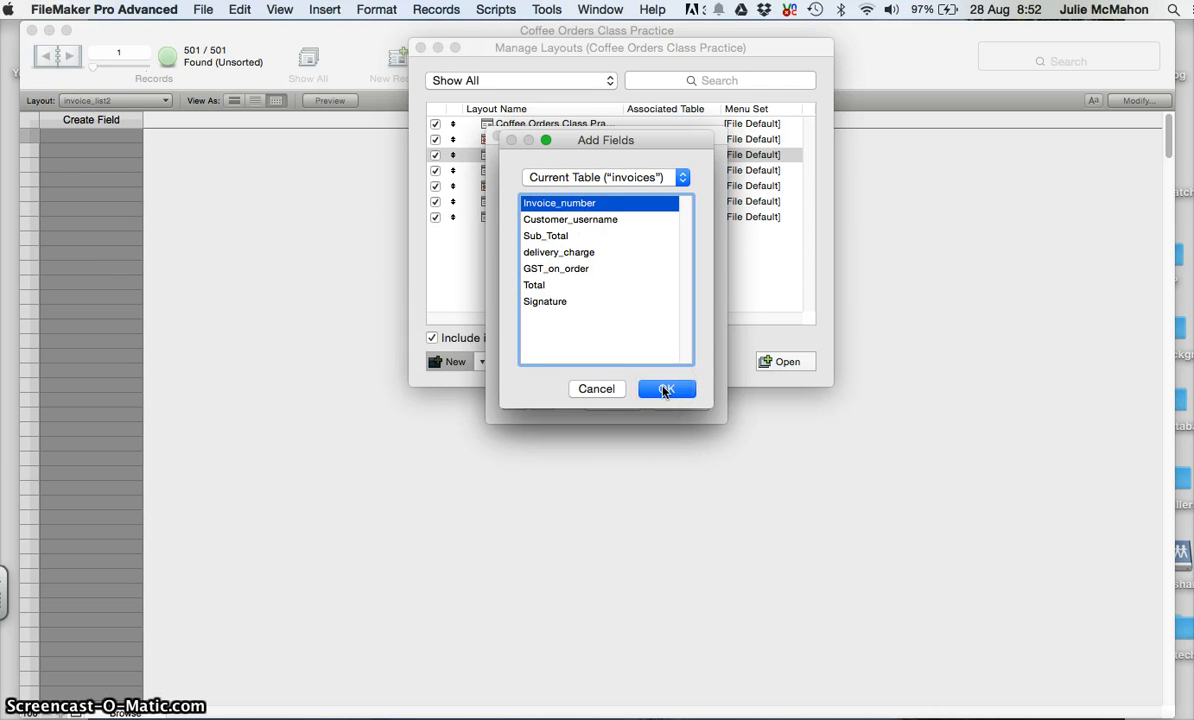
shift+click(590, 220)
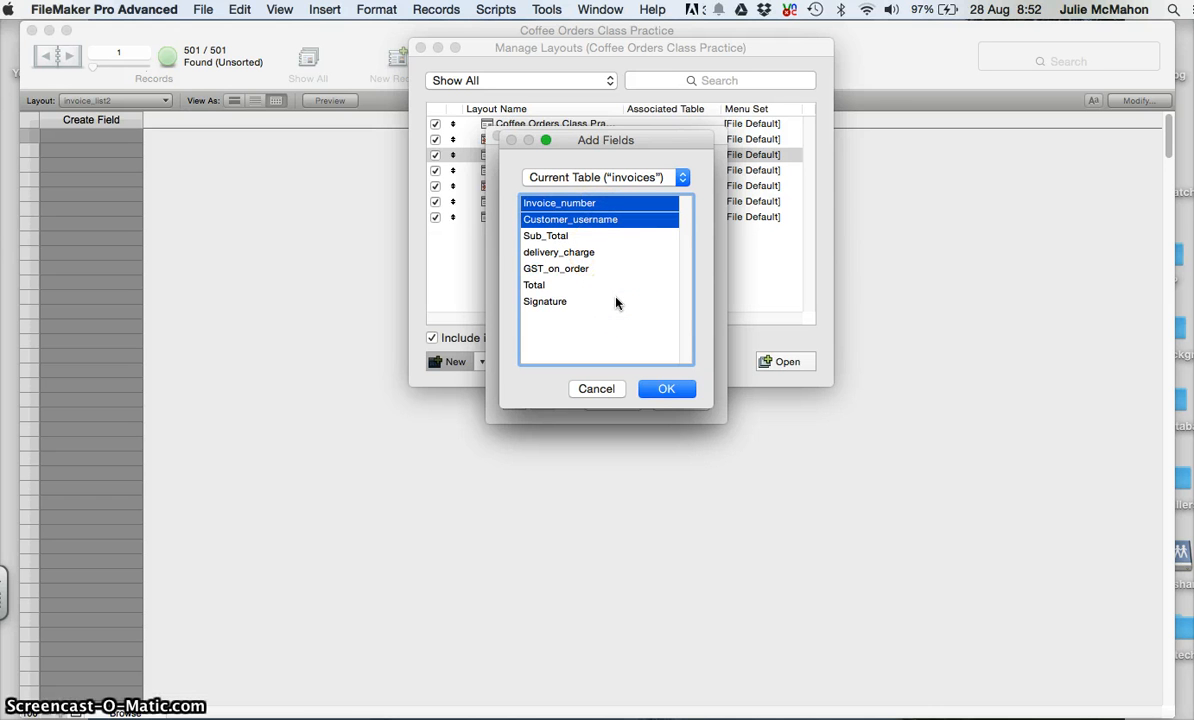
click(582, 254)
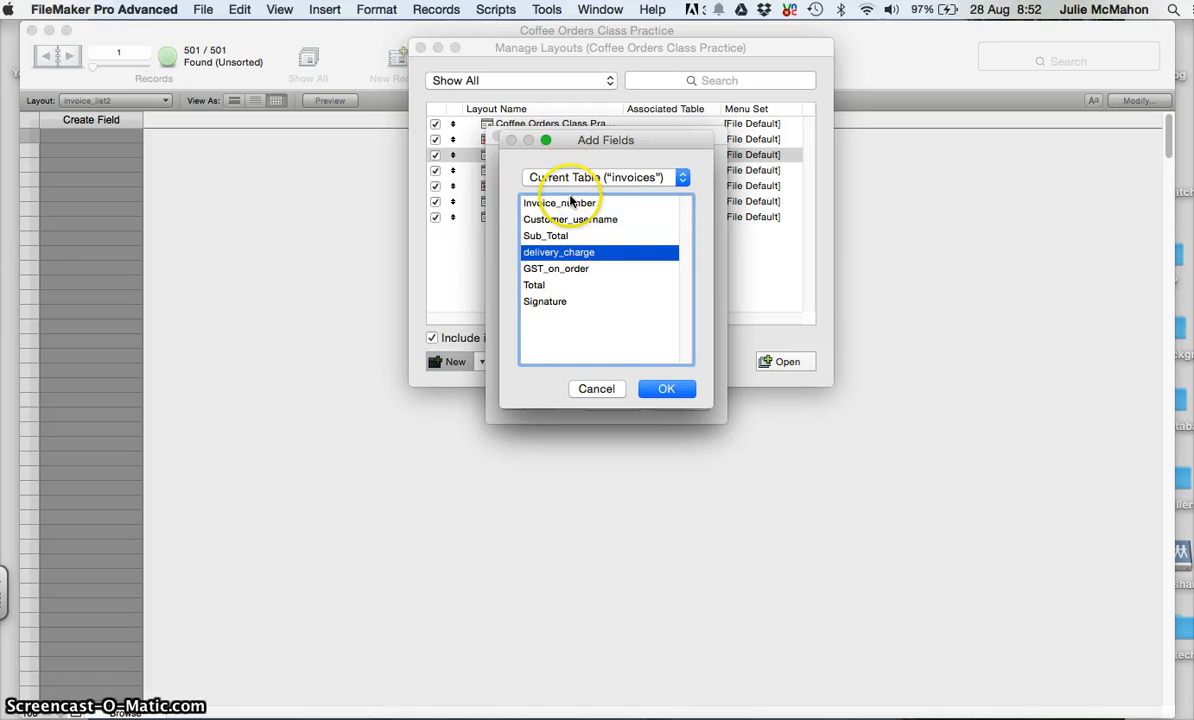
click(571, 202)
click(670, 389)
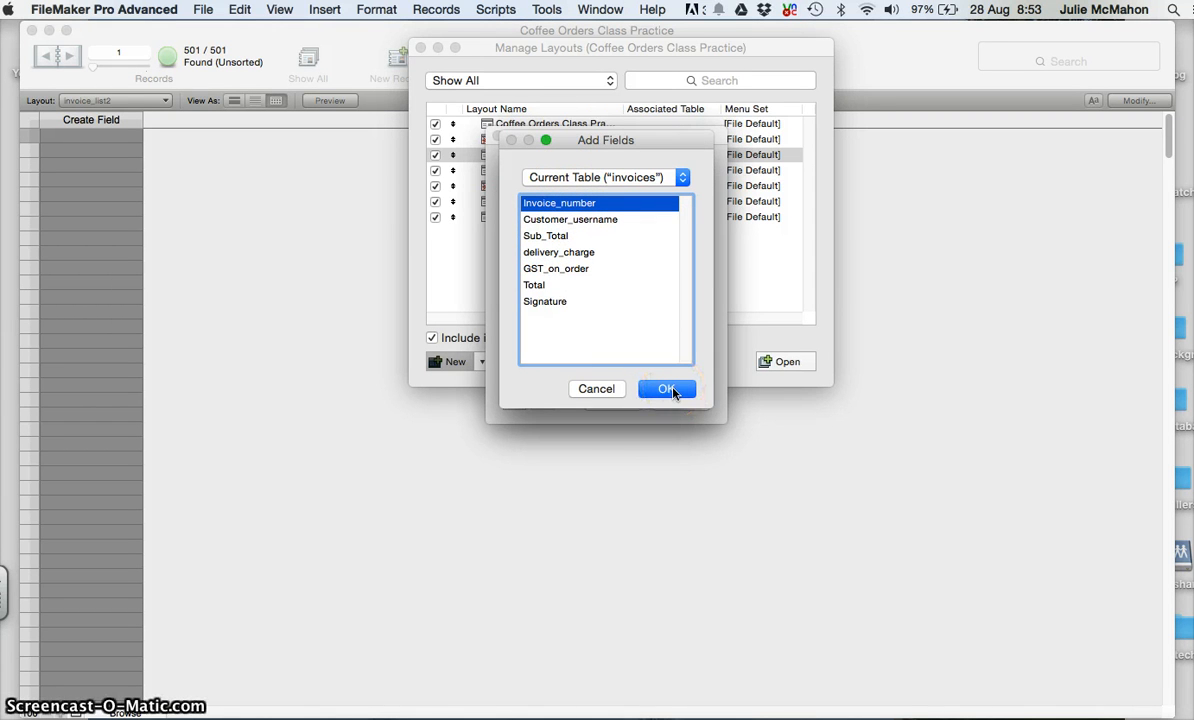
shift+click(585, 222)
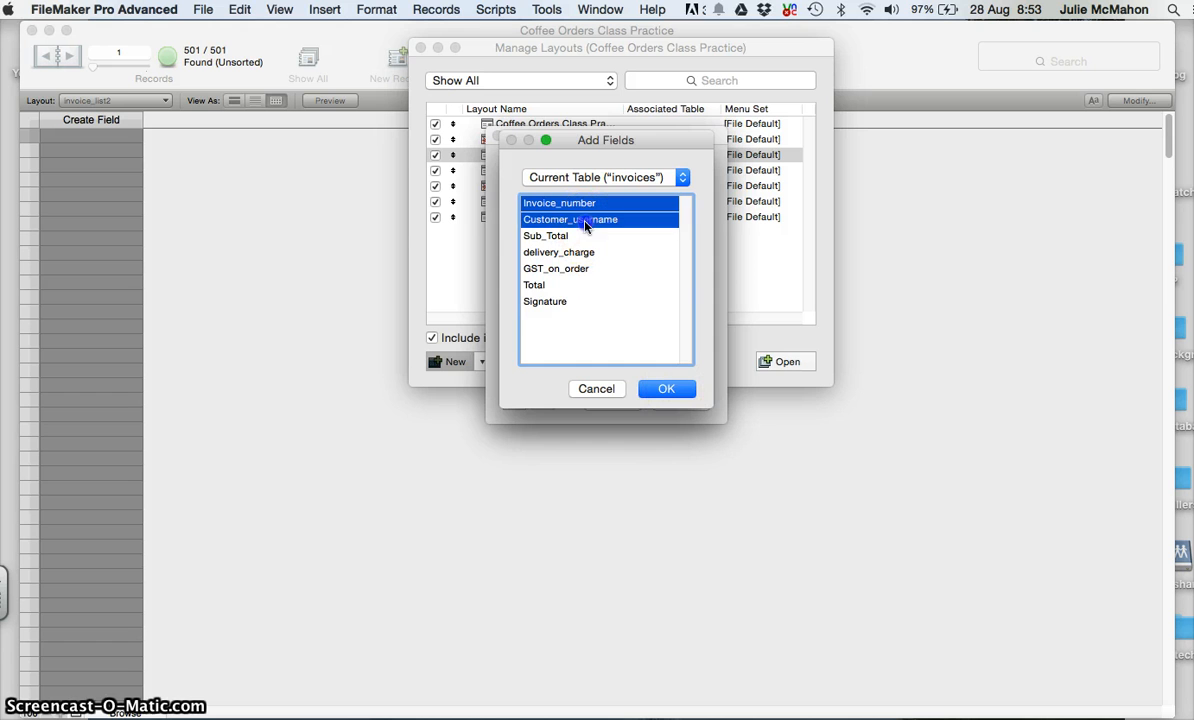
click(670, 389)
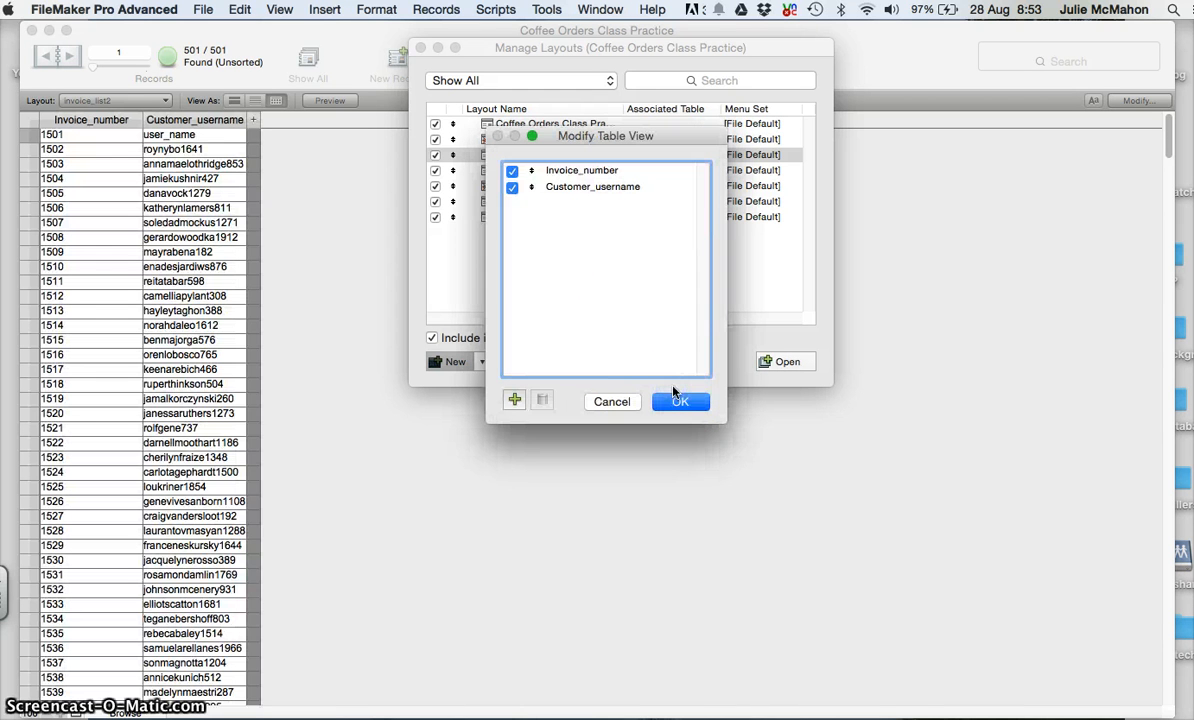
Add the delivery_charge field to the table view, accept the columns and close the layout manager
click(513, 400)
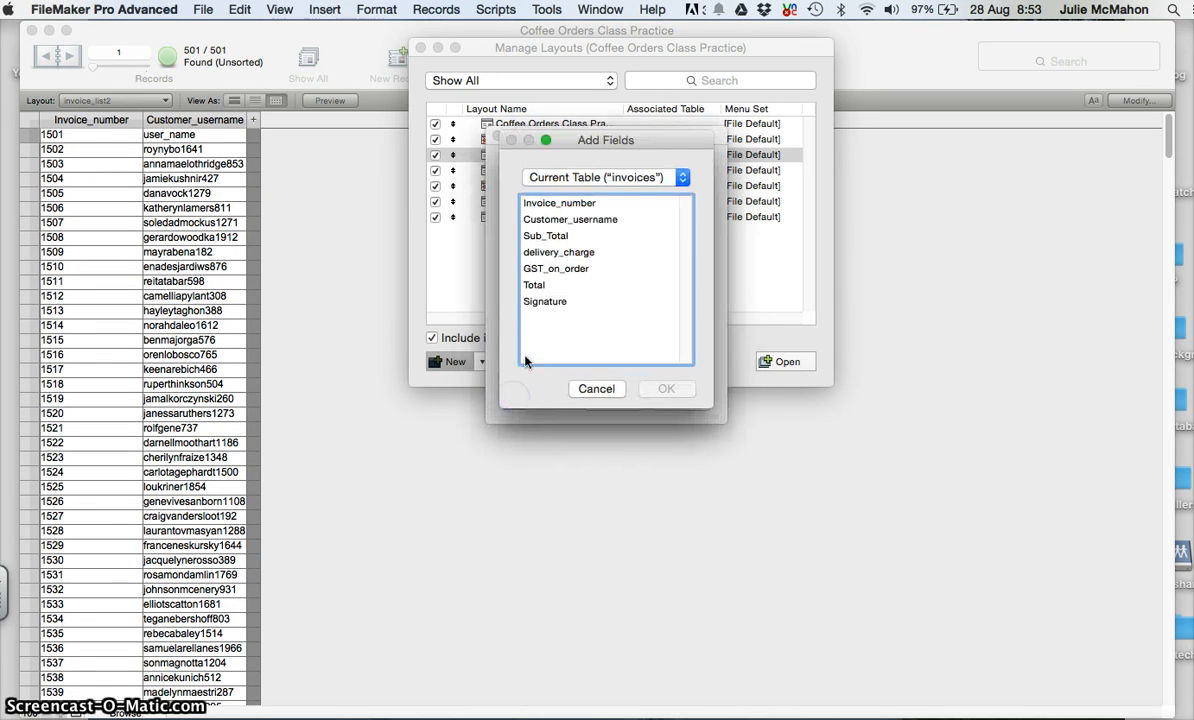
click(556, 252)
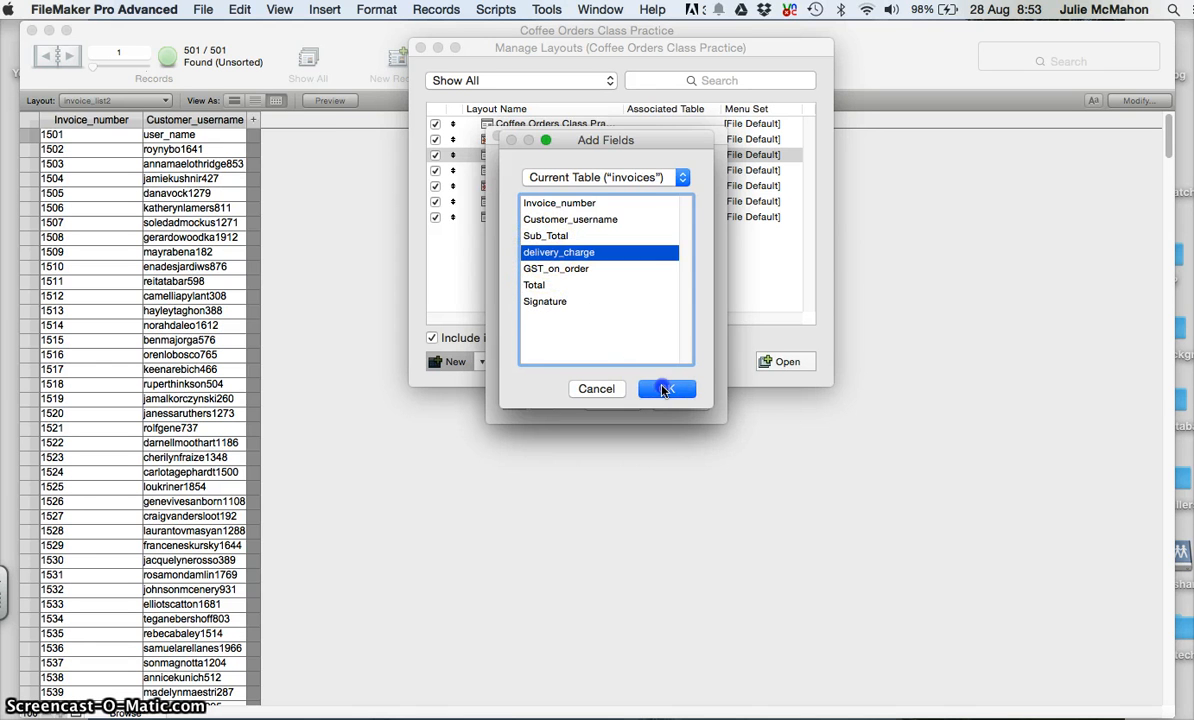
click(664, 389)
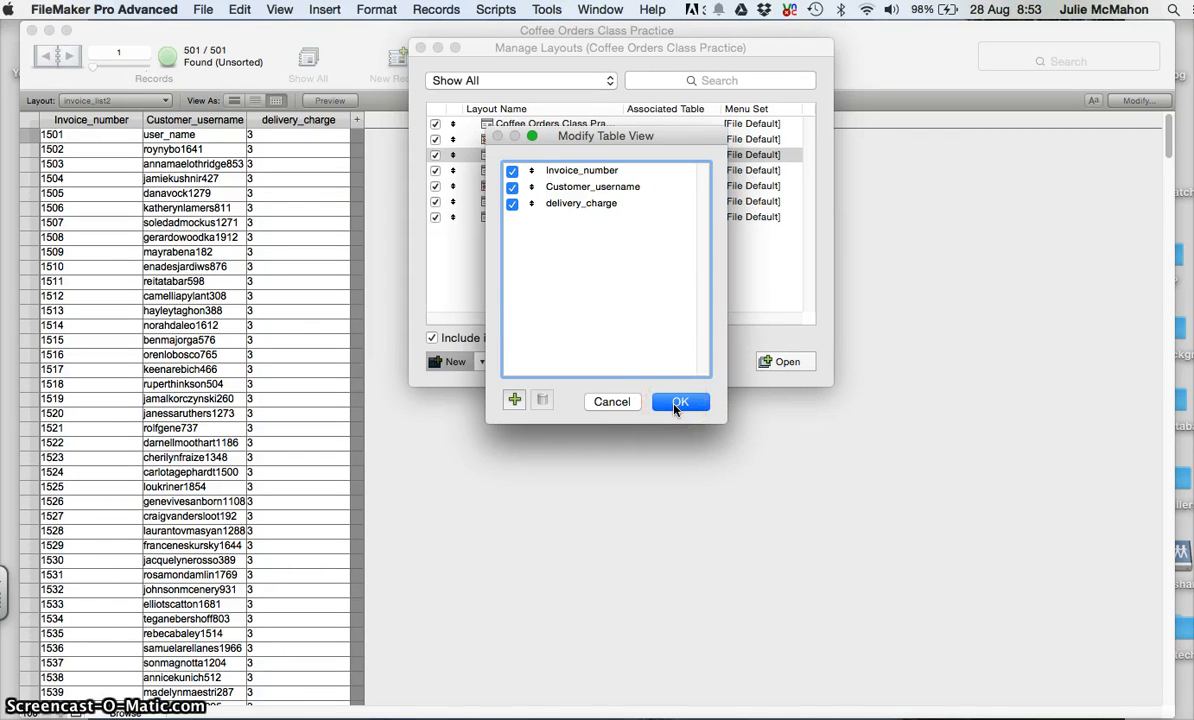
click(675, 404)
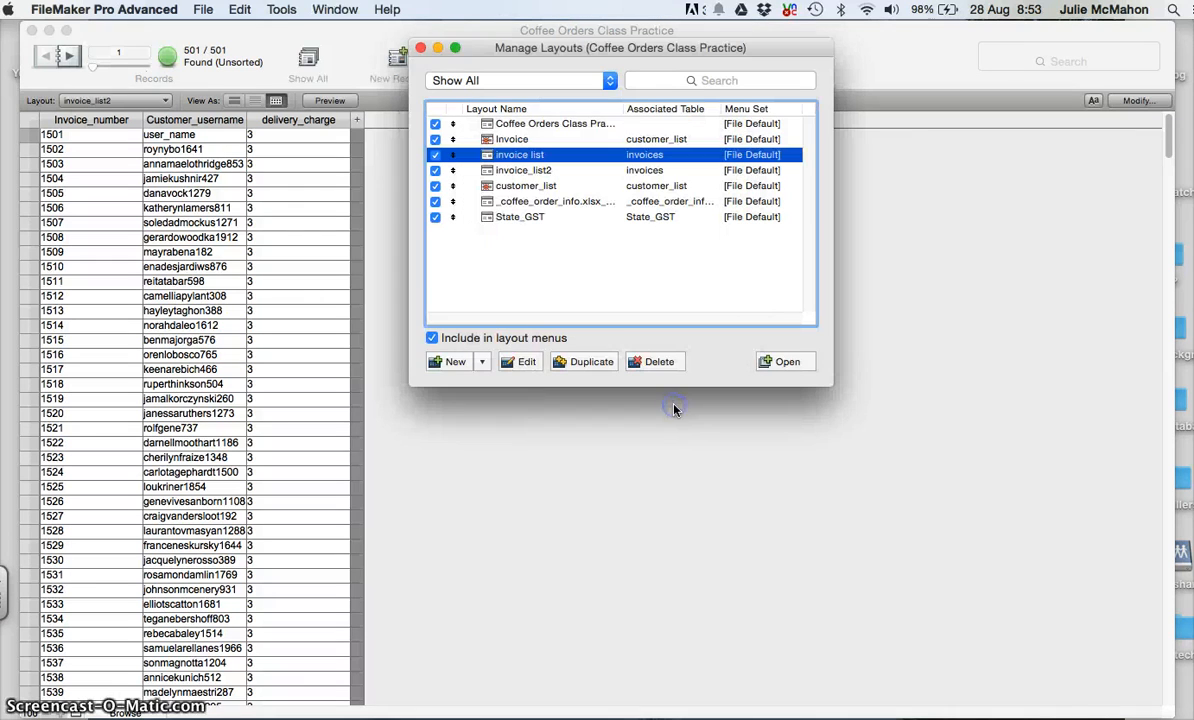
click(421, 46)
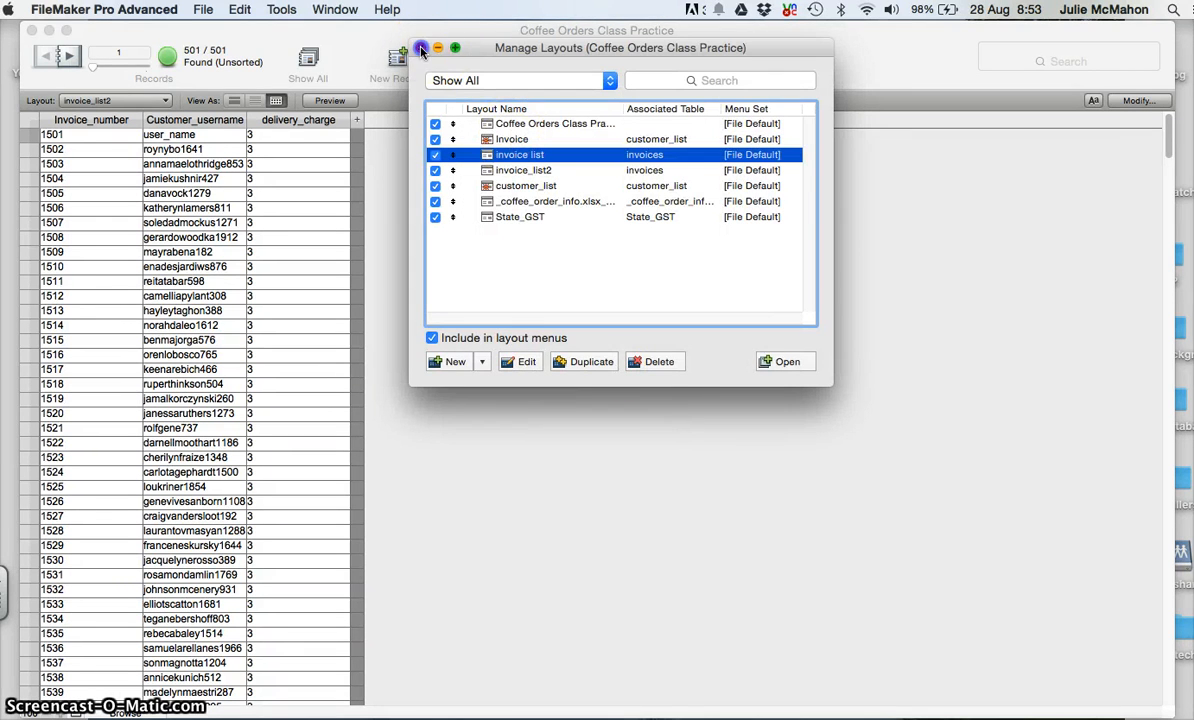
click(421, 47)
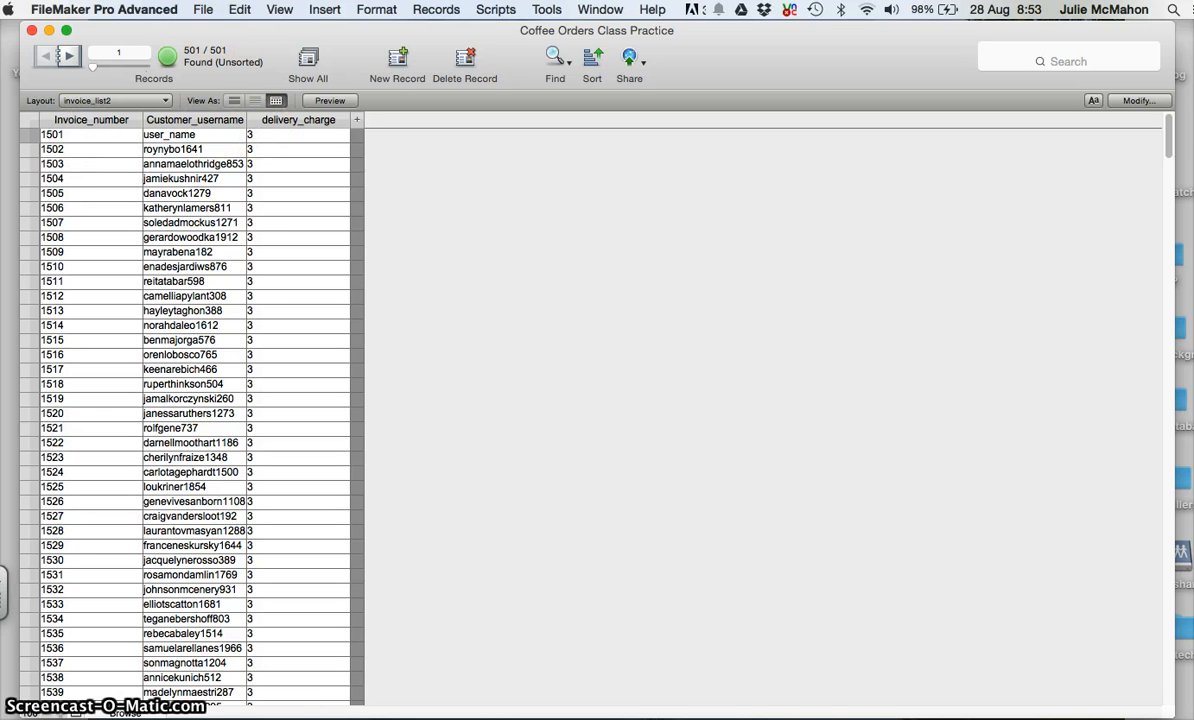
Start a record import from coffee_order_info.xlsx, using its "customer list for database" worksheet as the source
click(203, 11)
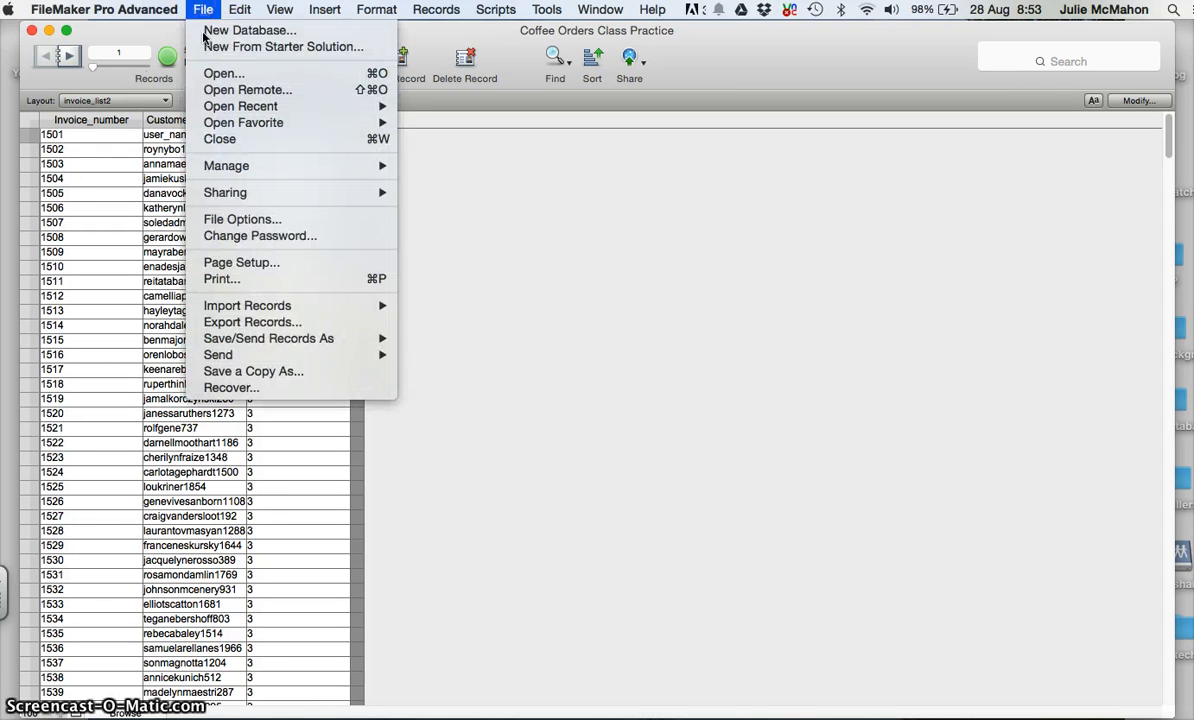
mouse_move(314, 306)
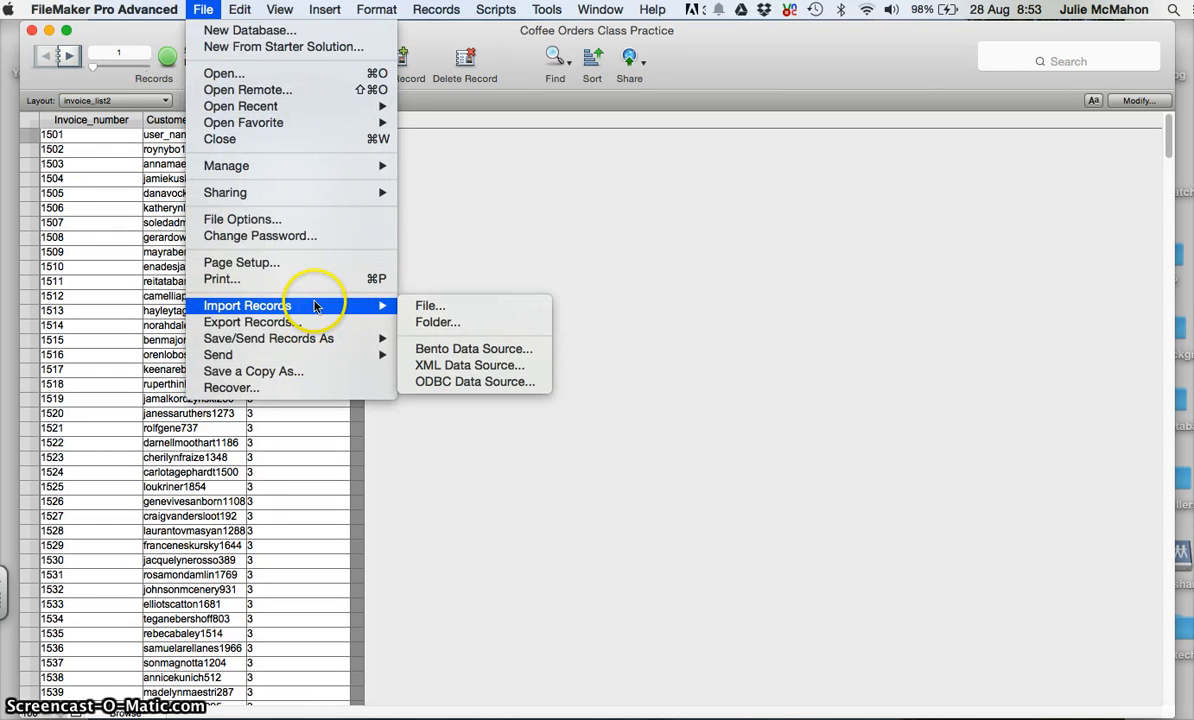
click(428, 306)
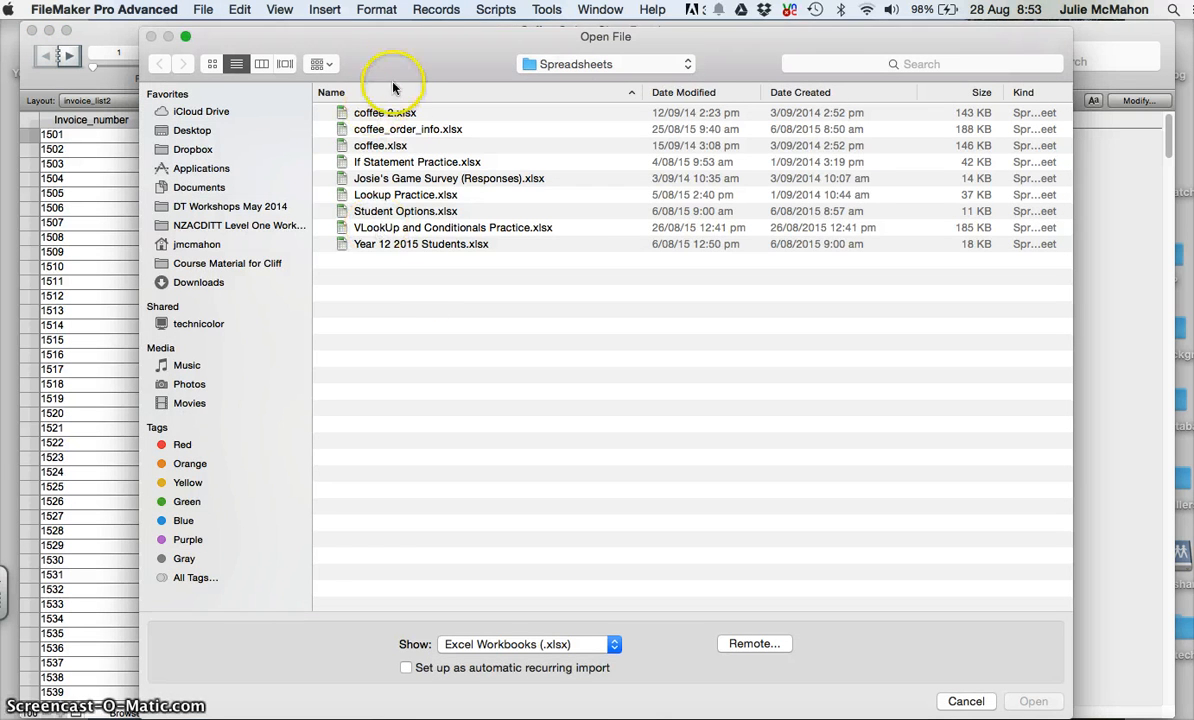
drag(438, 50, 539, 43)
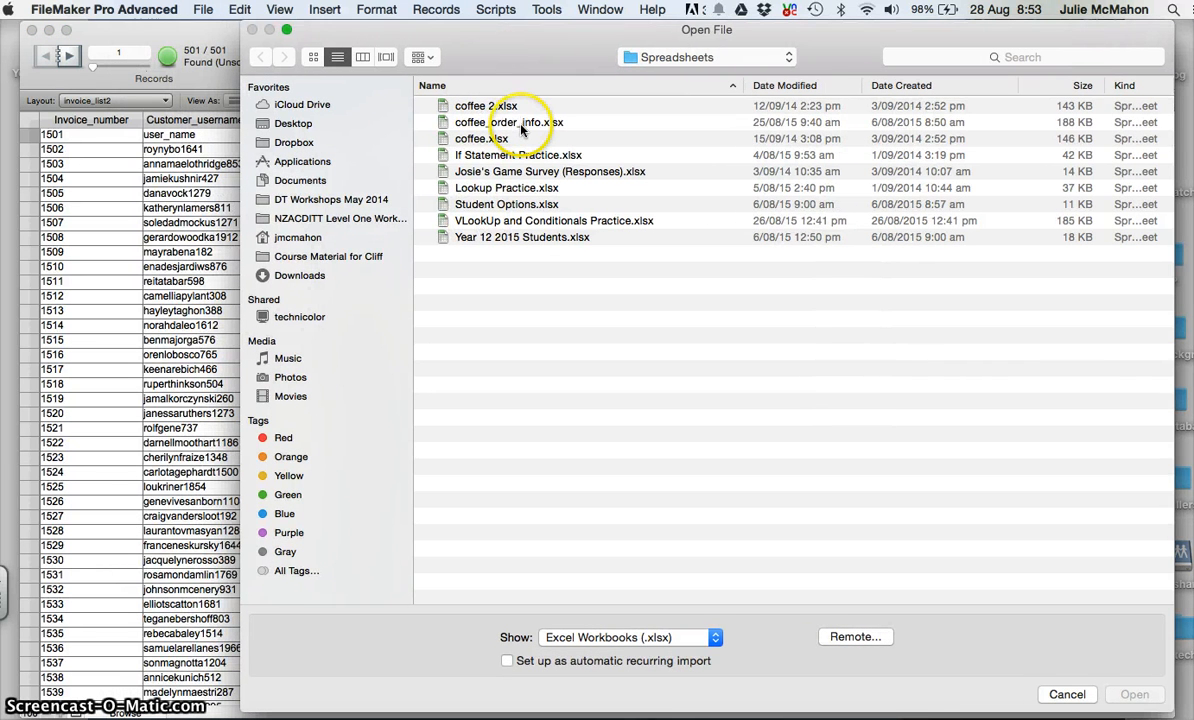
click(521, 124)
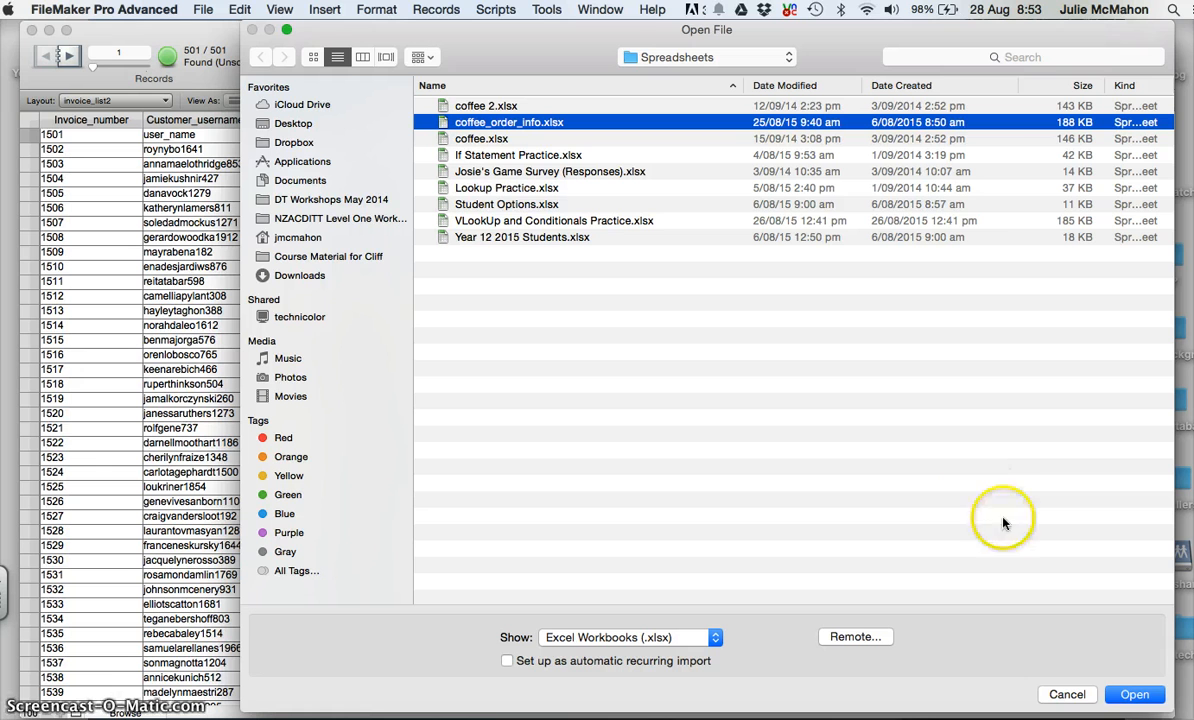
click(1135, 696)
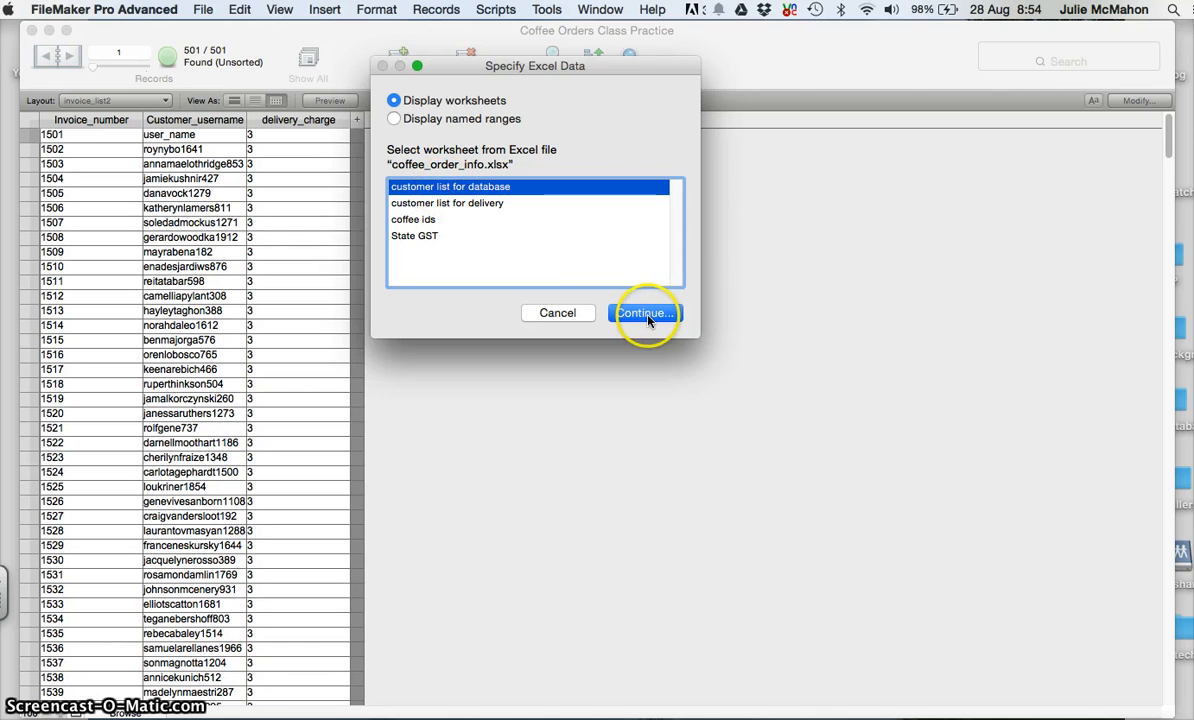
click(645, 313)
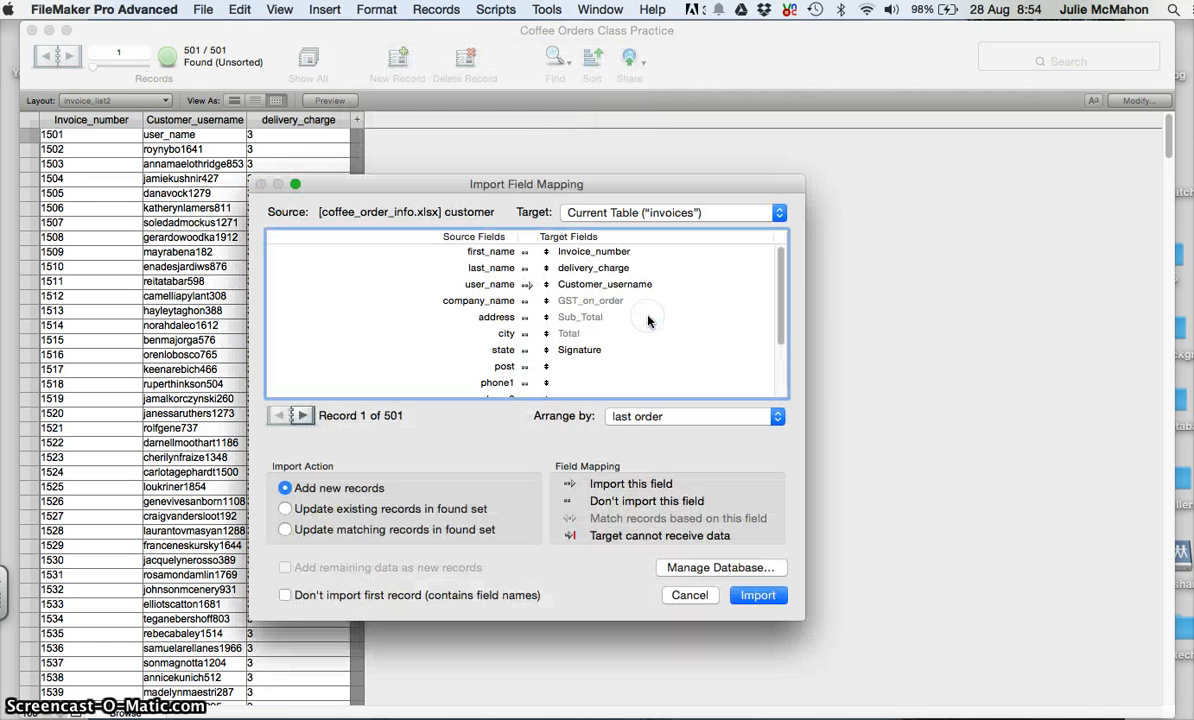
Keep only user_name mapped to Customer_username, leaving first_name and last_name unimported, and exclude the first record containing field names
click(524, 253)
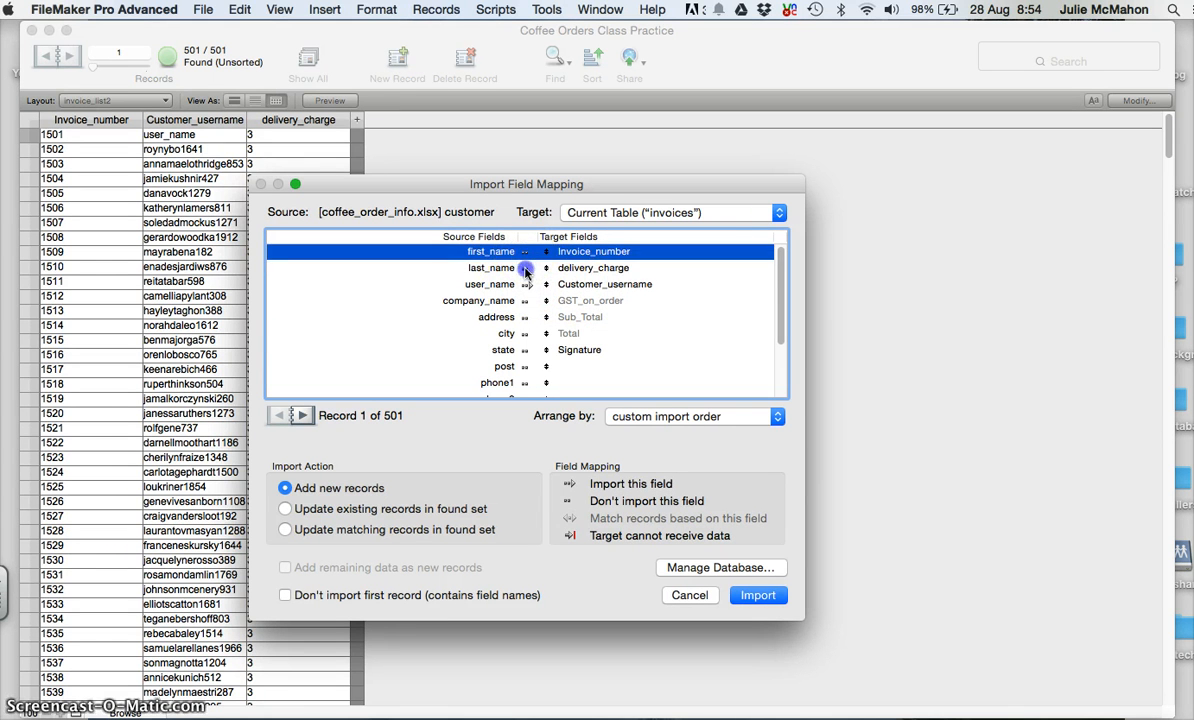
click(525, 269)
click(525, 272)
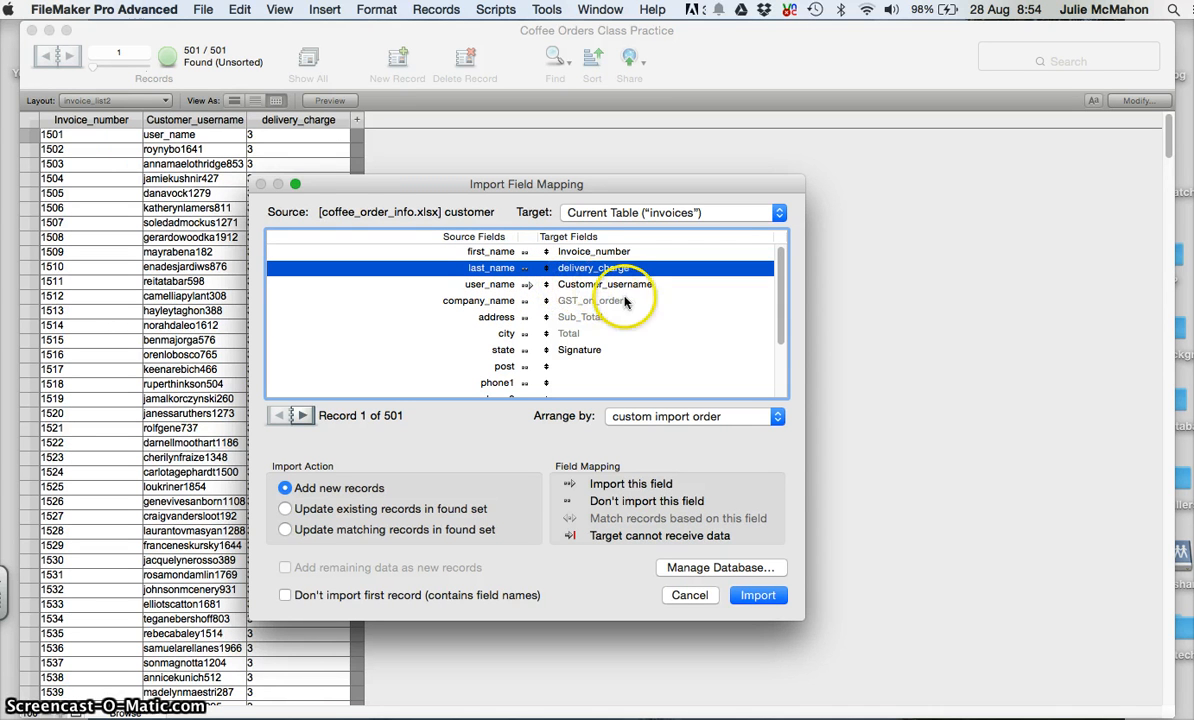
mouse_move(783, 326)
mouse_down()
mouse_move(783, 403)
mouse_move(770, 277)
mouse_up()
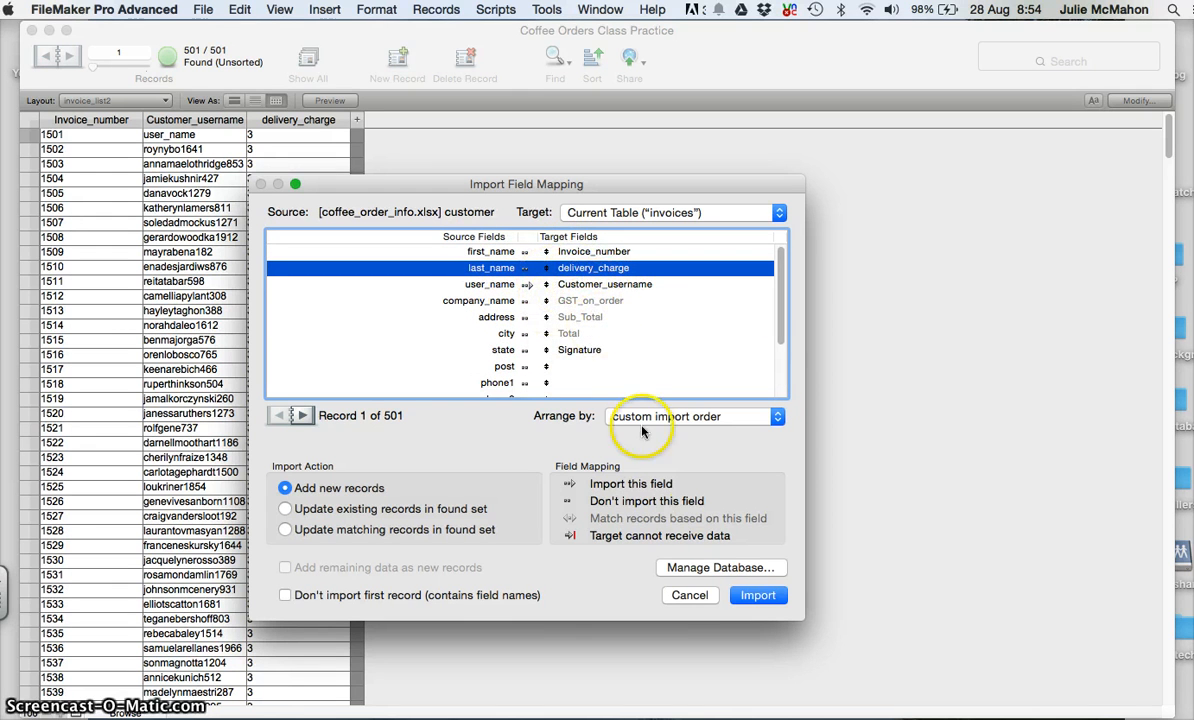
click(418, 596)
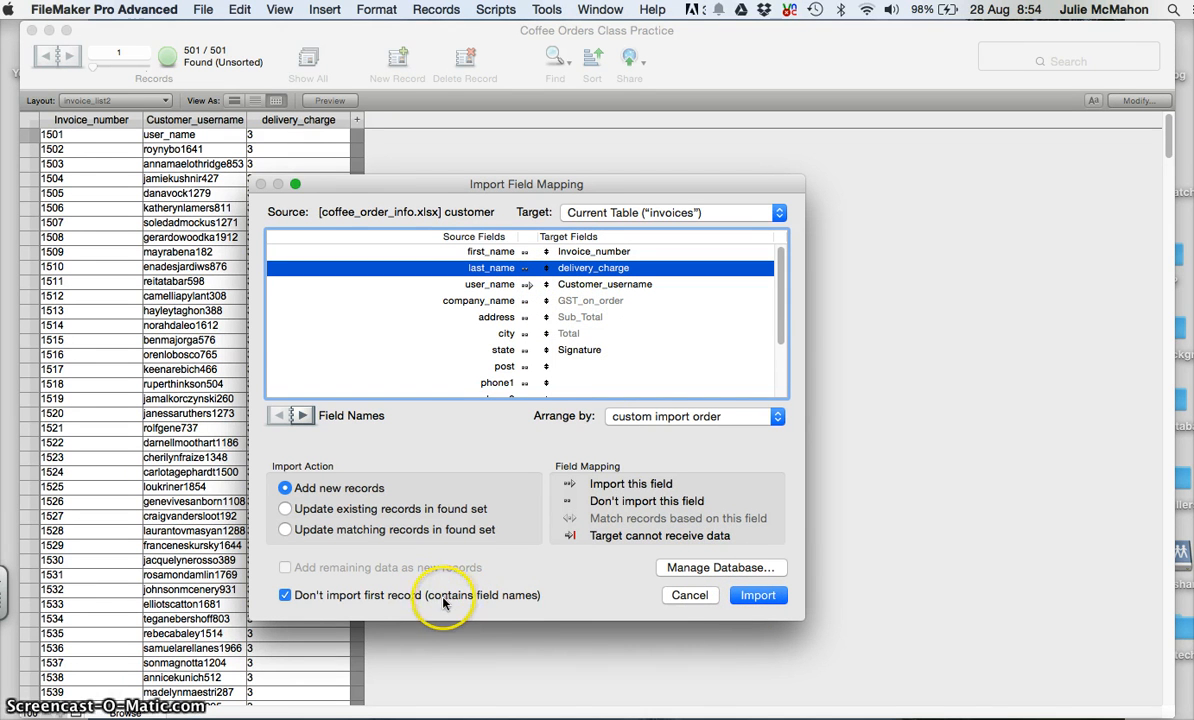
Import the data as new invoices records with auto-enter options performed, and close the import summary
click(759, 596)
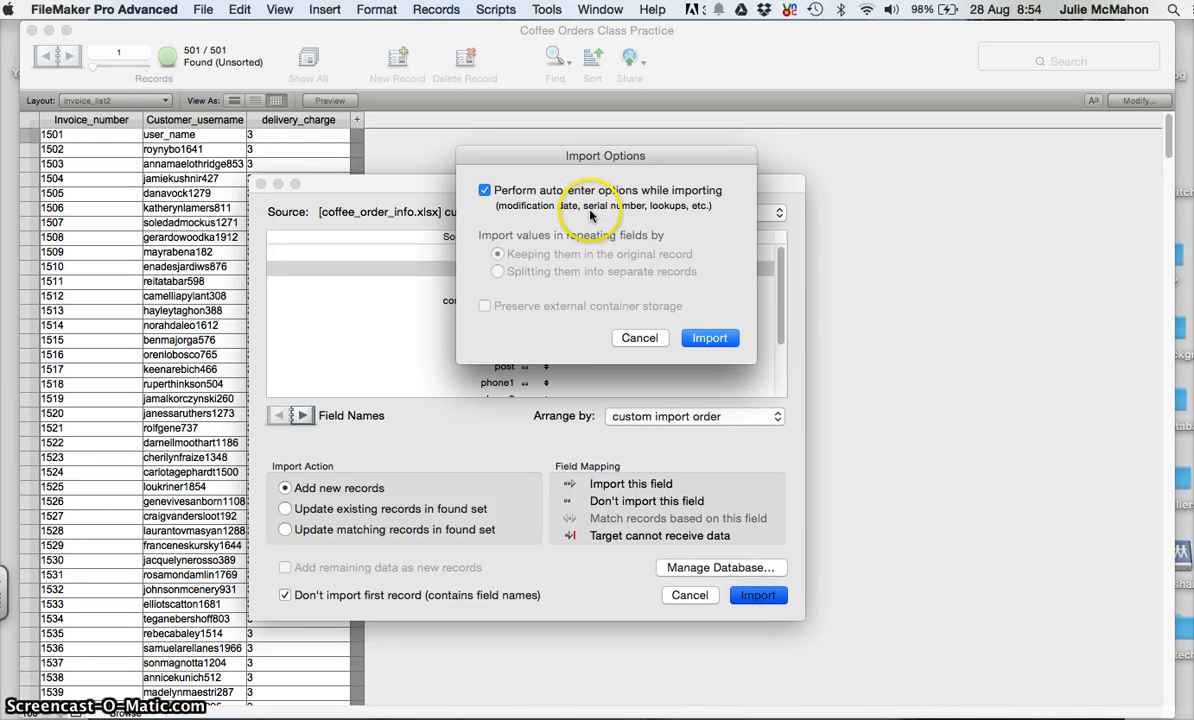
click(722, 340)
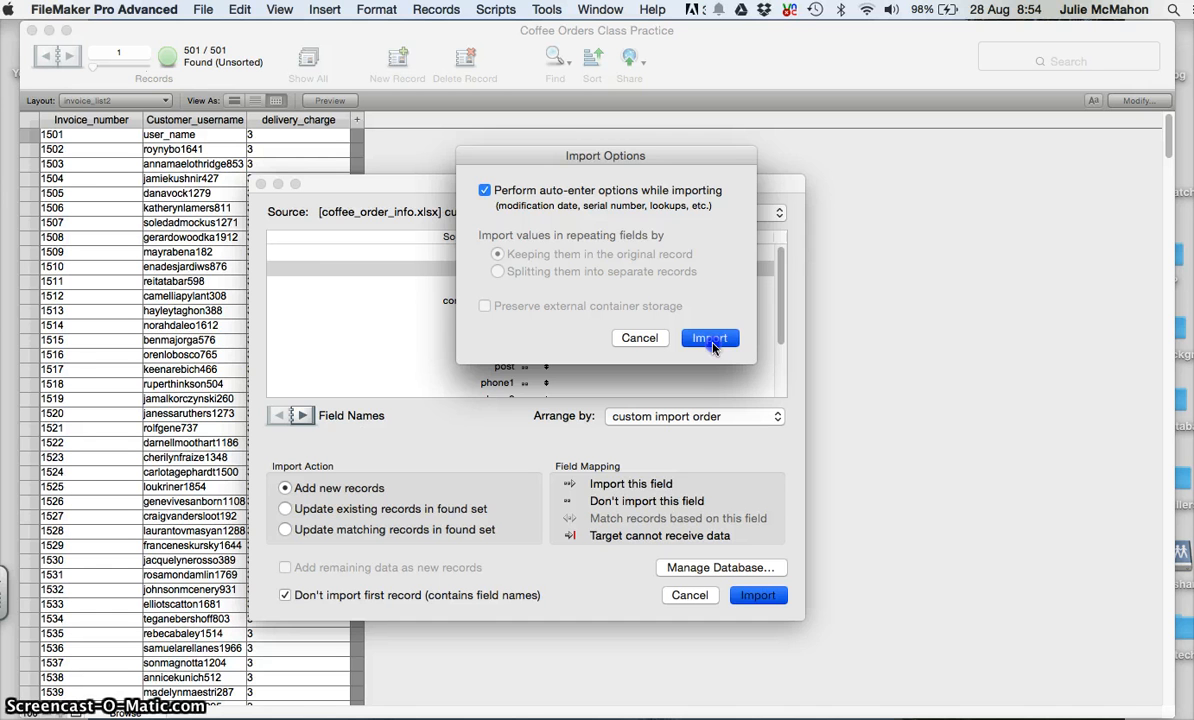
click(711, 340)
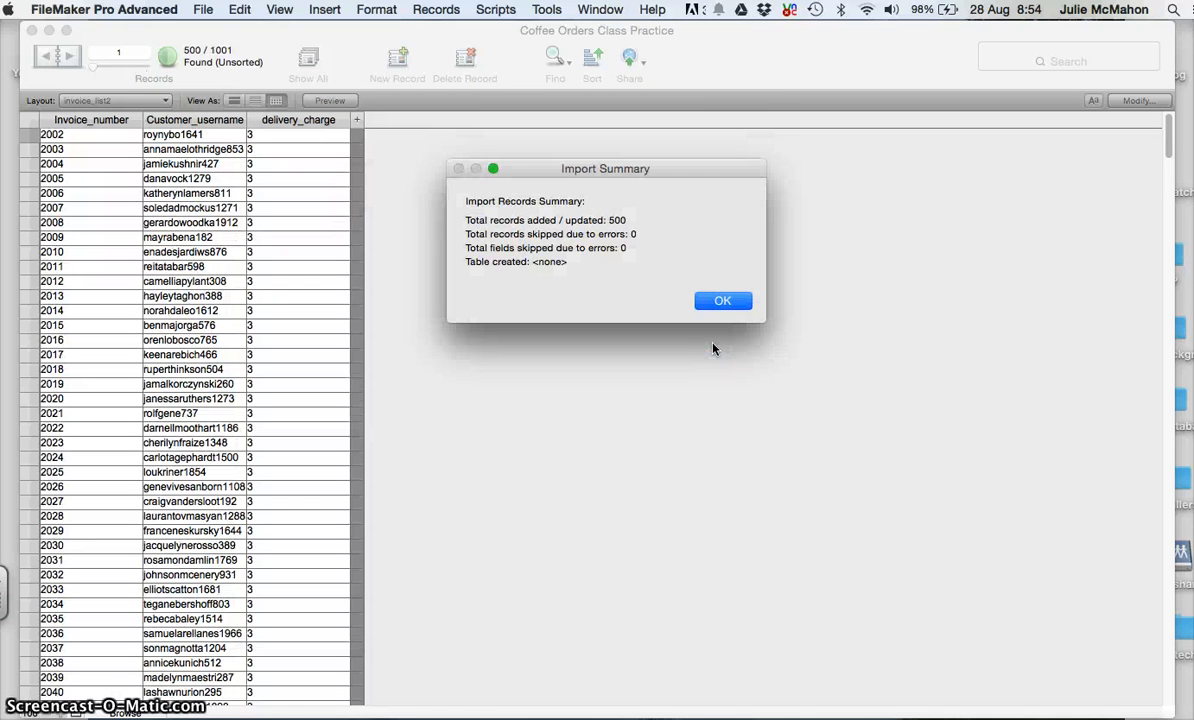
click(719, 302)
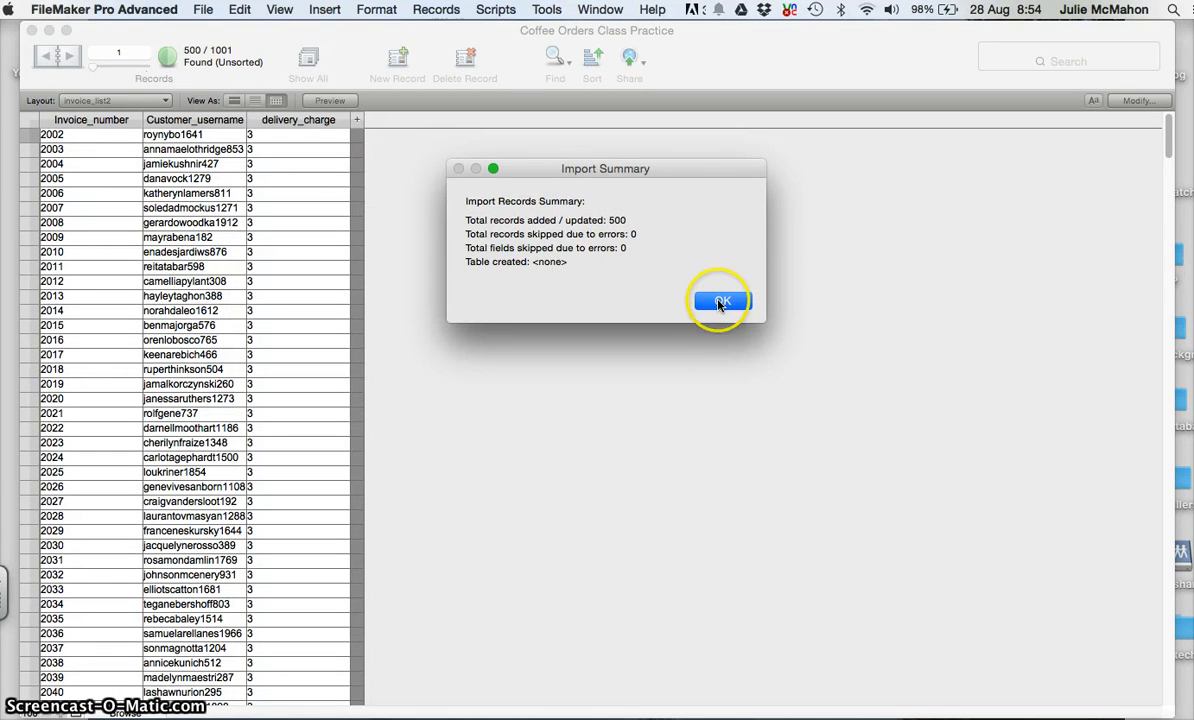